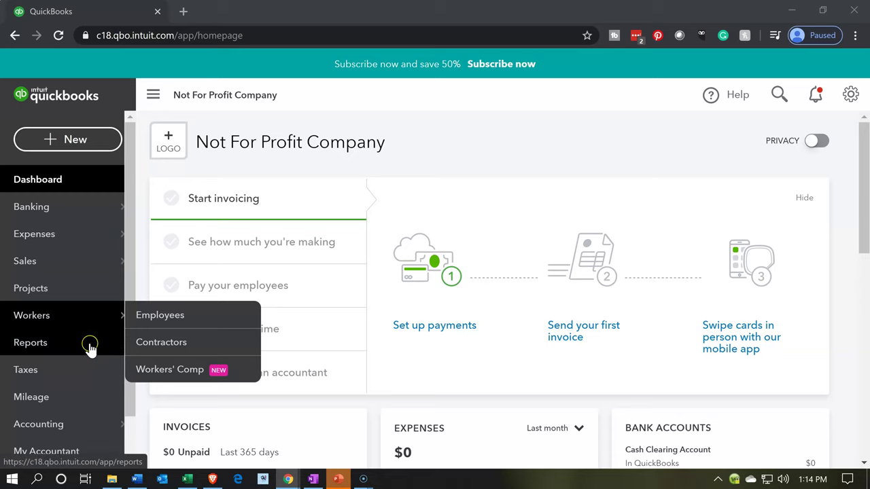
Step: Run the Balance Sheet report for the period 01/01/2020 to 12/31/2020
left_click(91, 349)
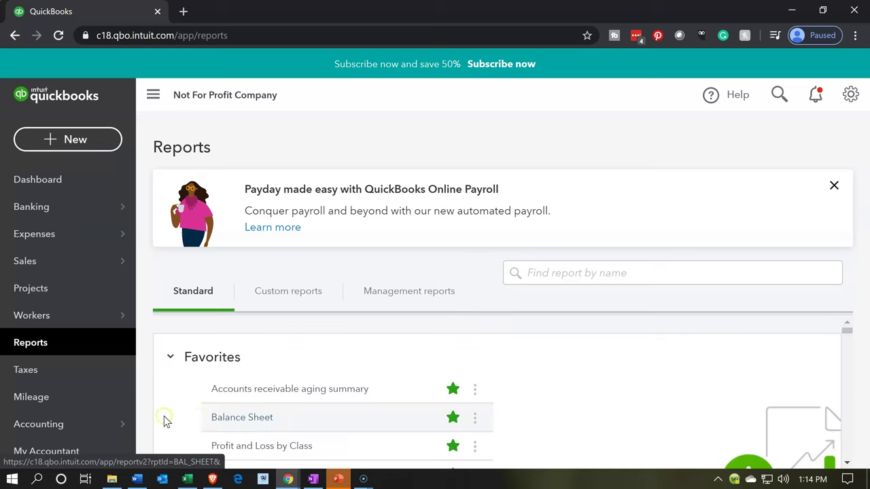
left_click(243, 418)
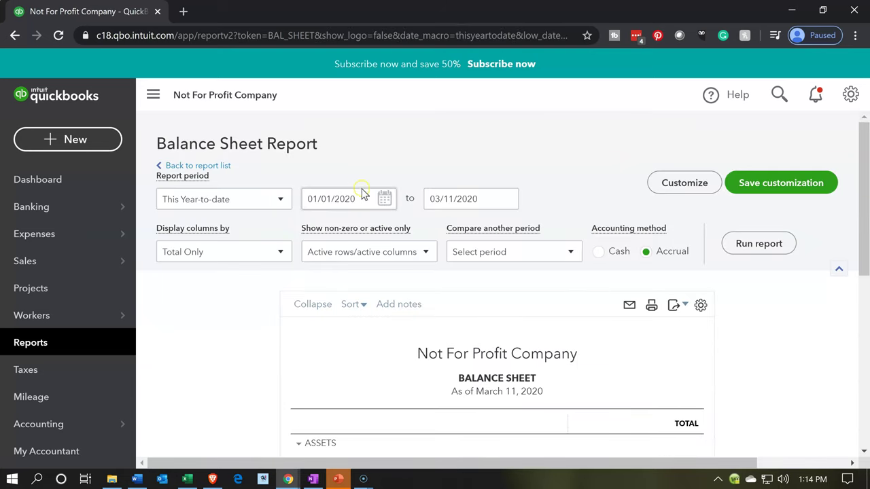
left_click(358, 202)
type("01/01/")
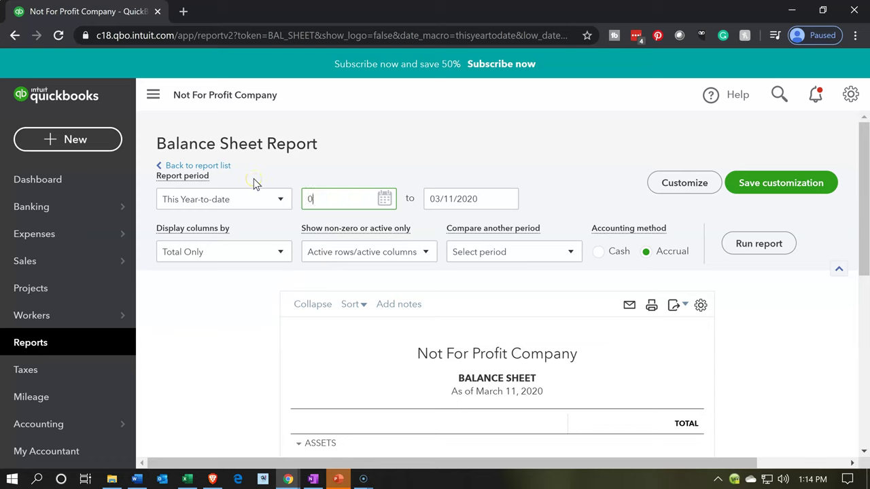
type("2020")
key("Tab")
type("12")
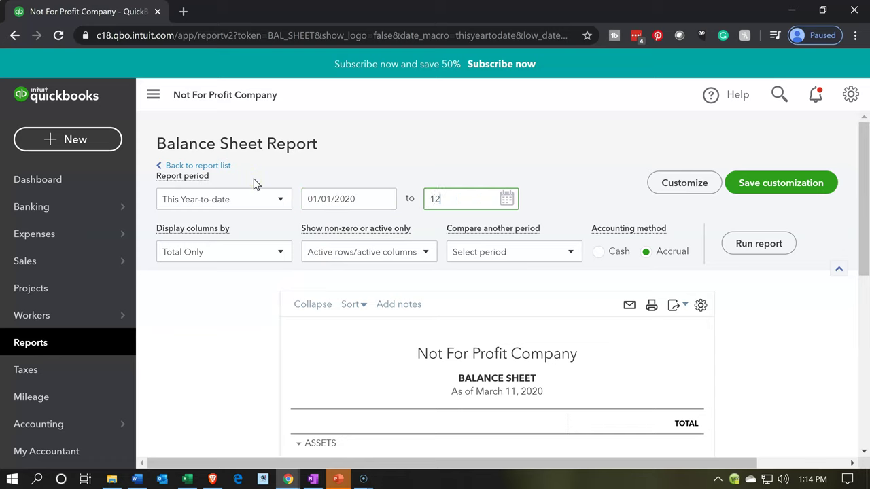
type("/31/2020")
key("Tab")
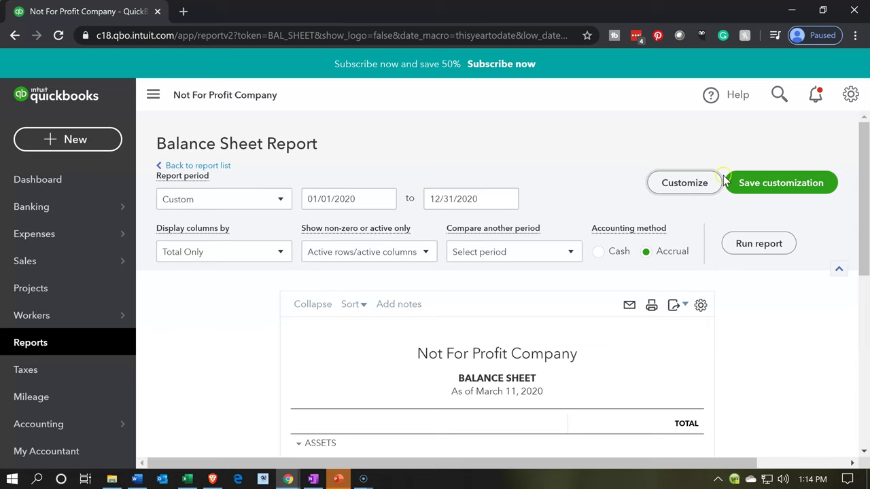
left_click(759, 245)
scroll(500, 349, "down", 3)
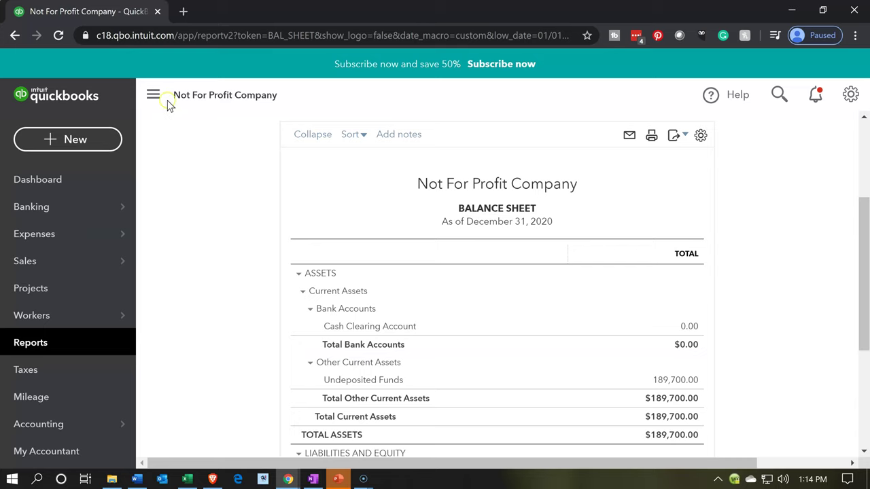
Step: Duplicate the browser tab holding the Balance Sheet report and return to the original tab
right_click(104, 13)
left_click(122, 59)
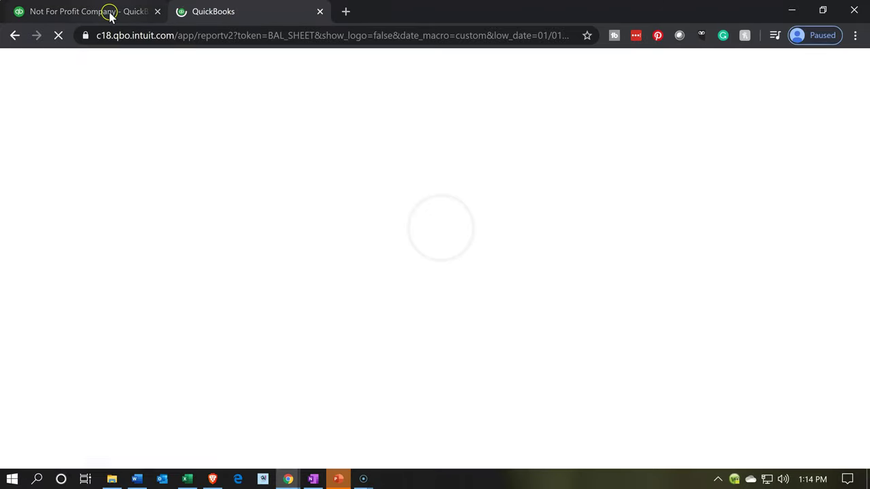
left_click(108, 14)
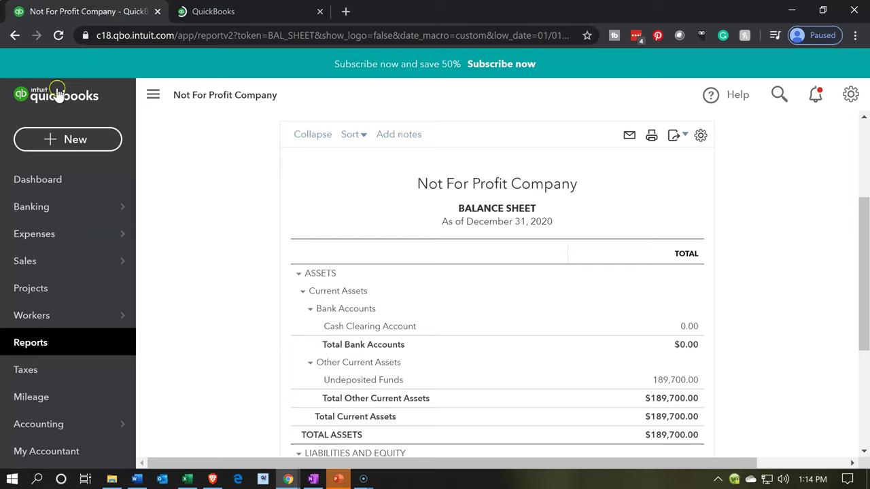
Step: Open the Profit and Loss by Class report from the favorite reports
left_click(31, 345)
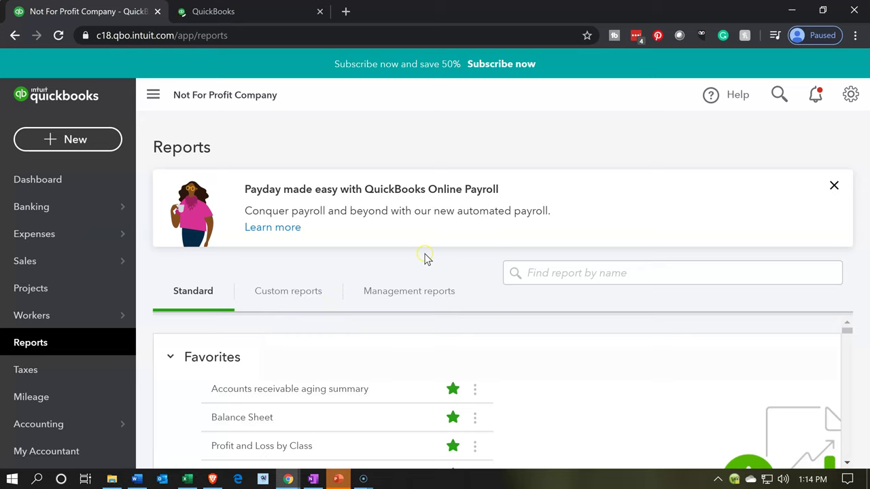
left_click(342, 420)
scroll(327, 422, "down", 1)
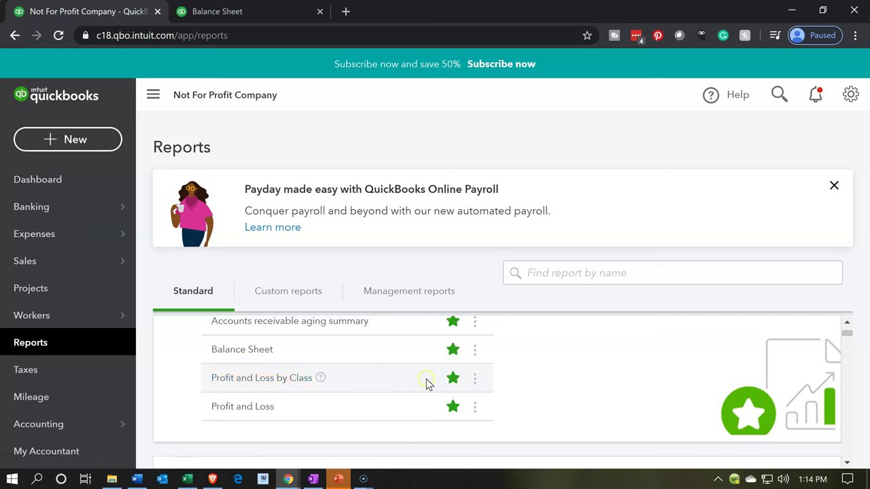
scroll(431, 382, "down", 1)
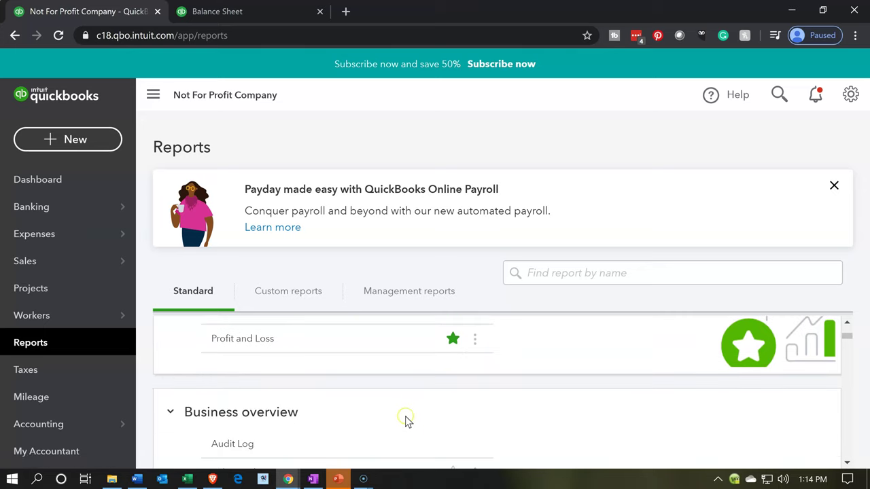
scroll(405, 421, "up", 1)
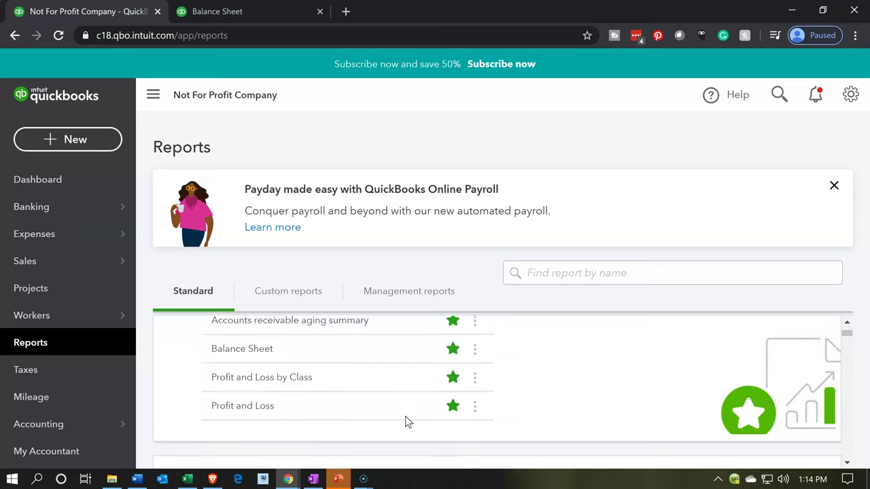
left_click(295, 382)
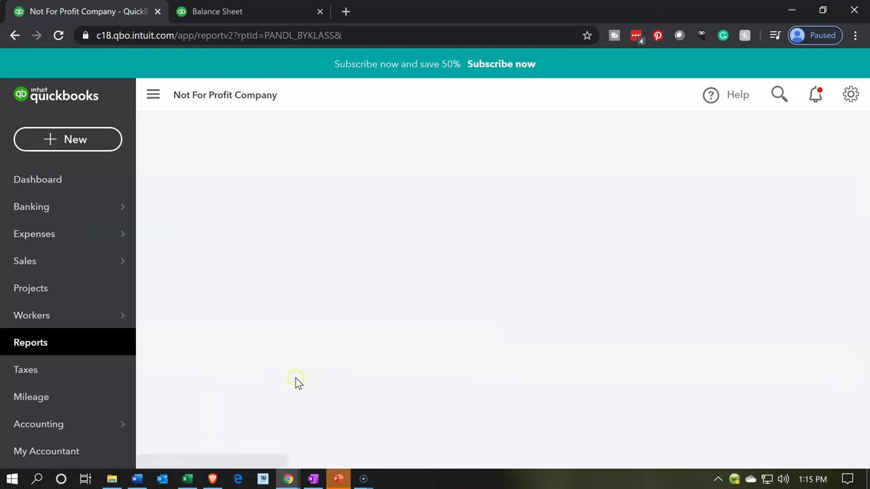
scroll(284, 386, "down", 2)
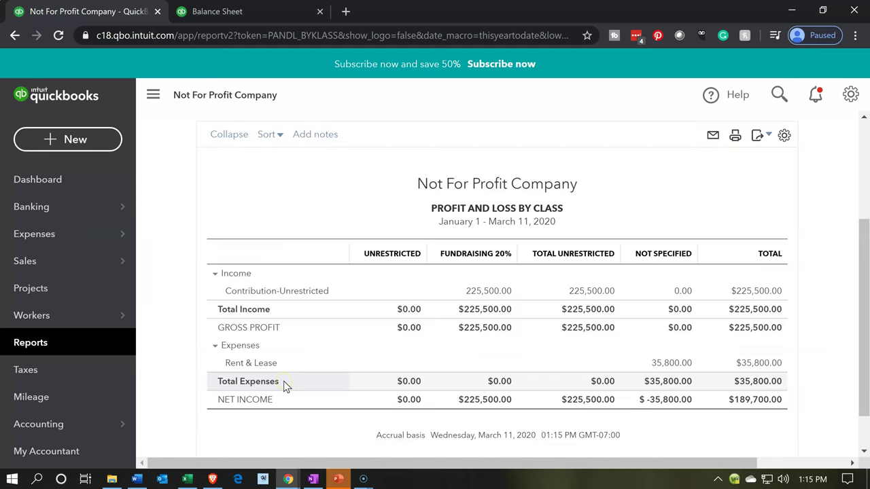
scroll(284, 386, "up", 3)
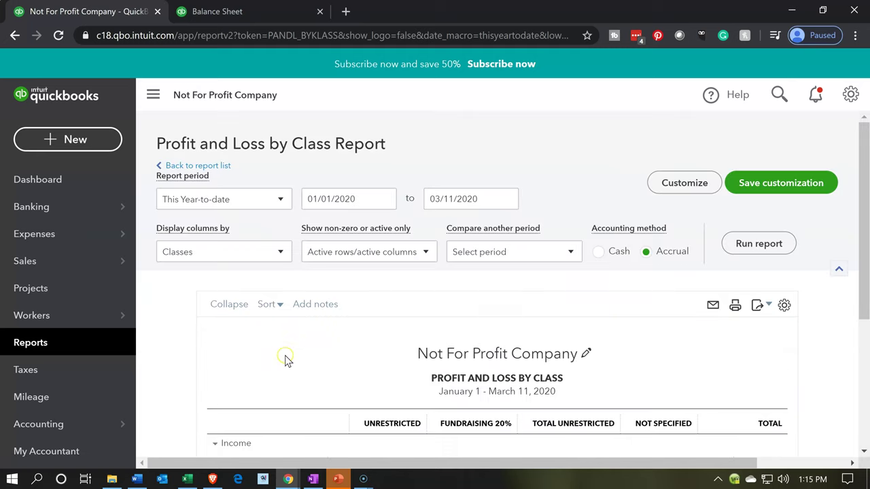
Step: Run the Profit and Loss by Class report for the period 01/01/2020 to 12/31/2020
left_click(361, 204)
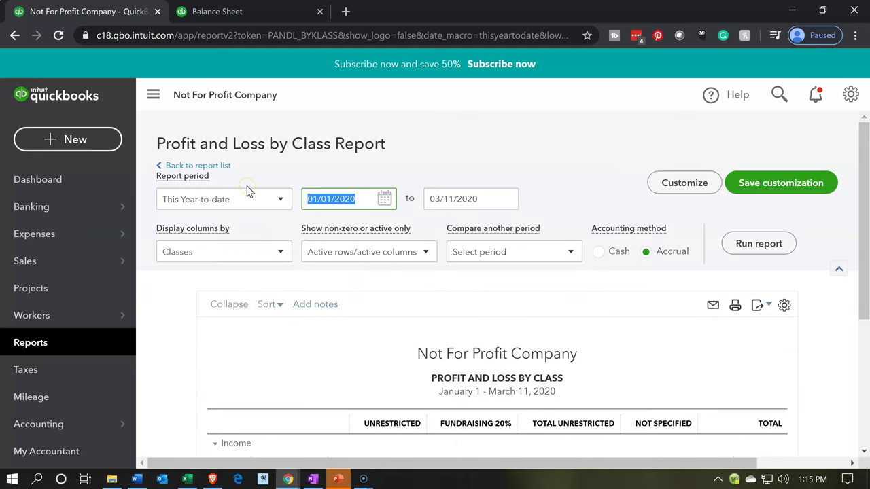
type("0101")
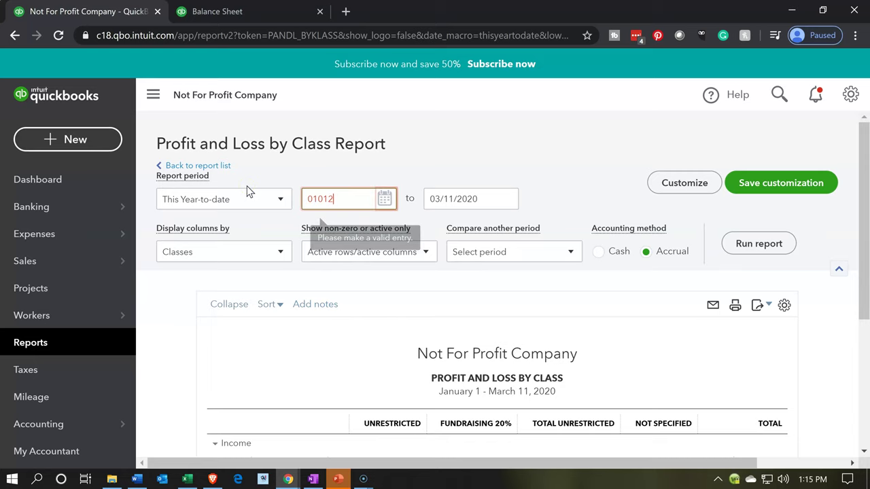
key("Tab")
type("123120")
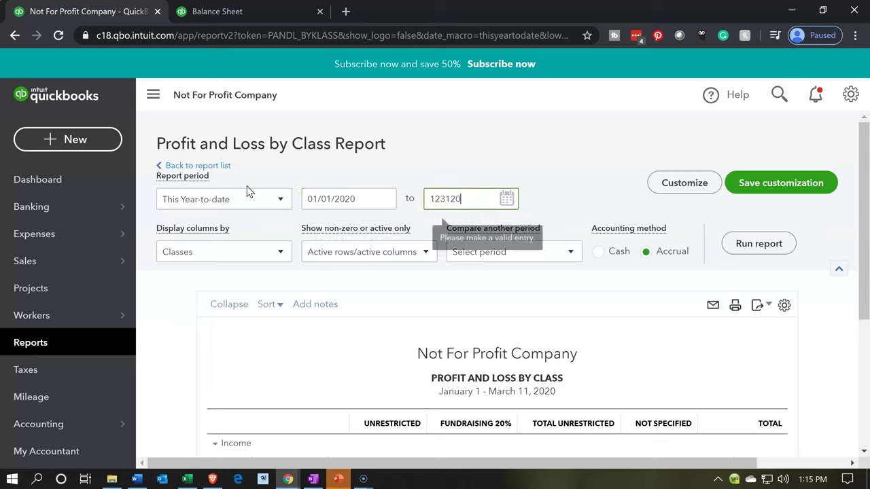
key("Tab")
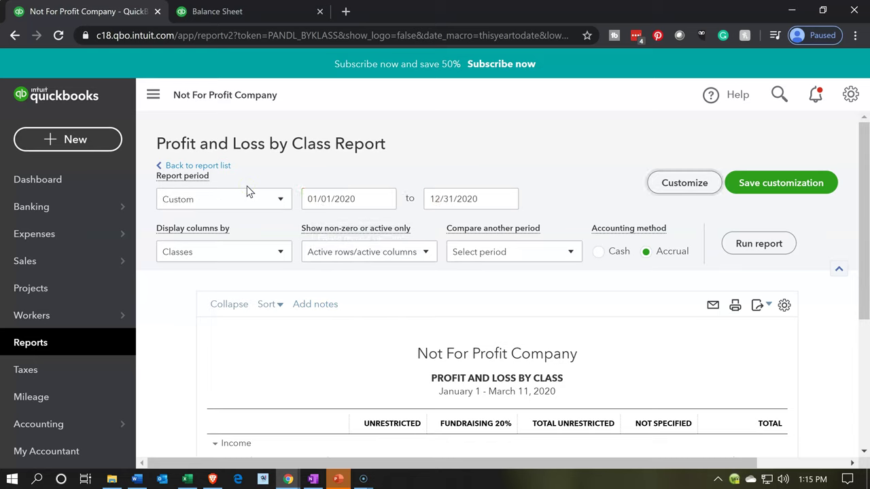
left_click(767, 252)
scroll(722, 311, "down", 3)
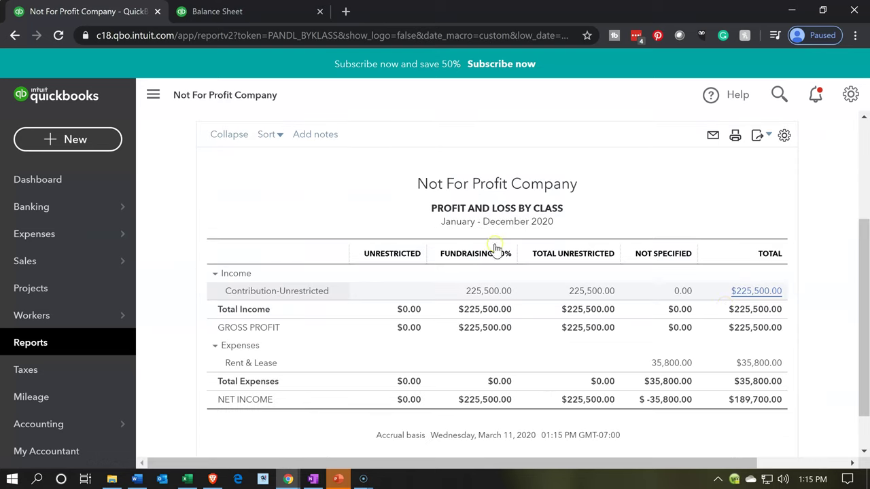
Step: Duplicate the browser tab holding the Profit and Loss by Class report and switch to the Balance Sheet tab
right_click(125, 14)
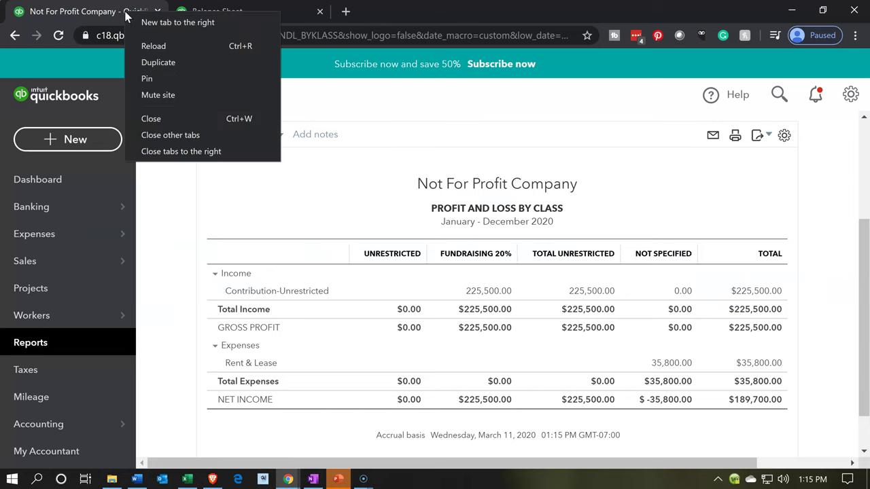
left_click(146, 62)
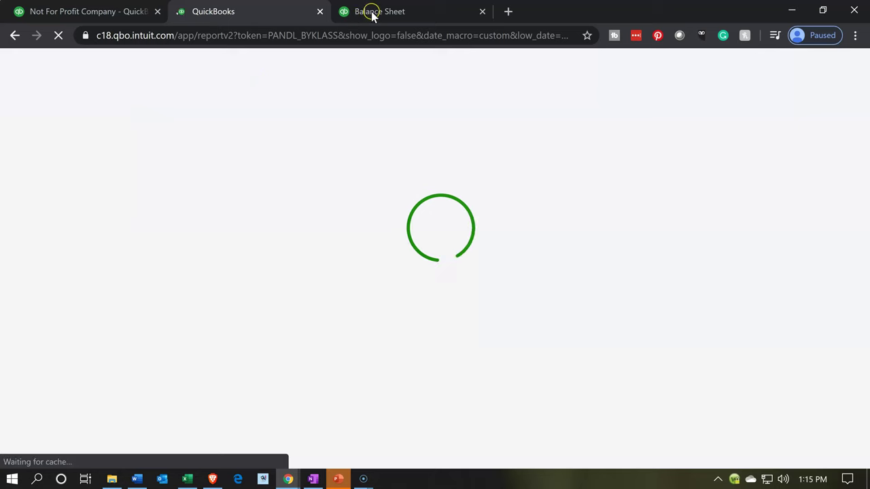
left_click(371, 11)
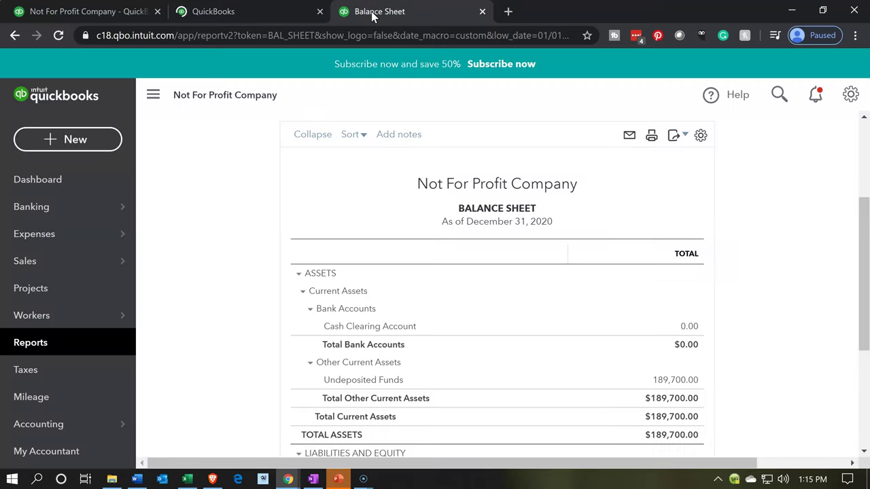
Step: Hide the navigation sidebar, enlarge the page to 125%, and examine Undeposited Funds on the balance sheet
left_click(153, 99)
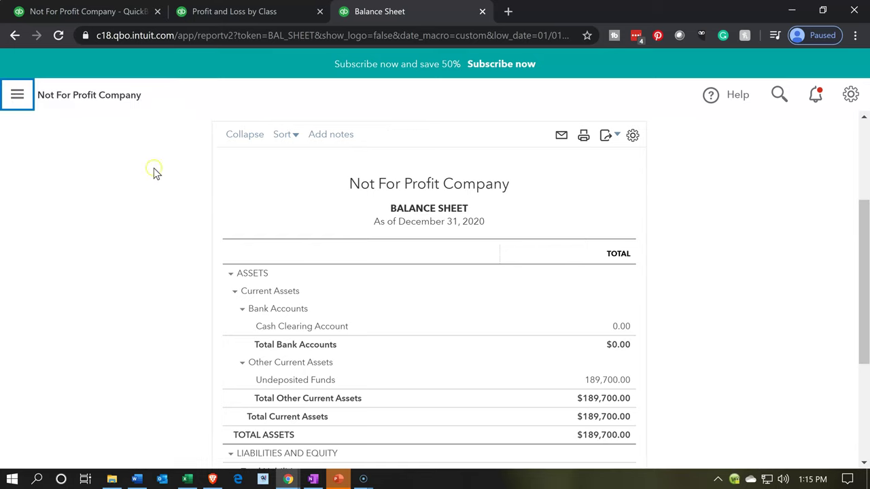
key("ctrl+equal")
key("ctrl+equal")
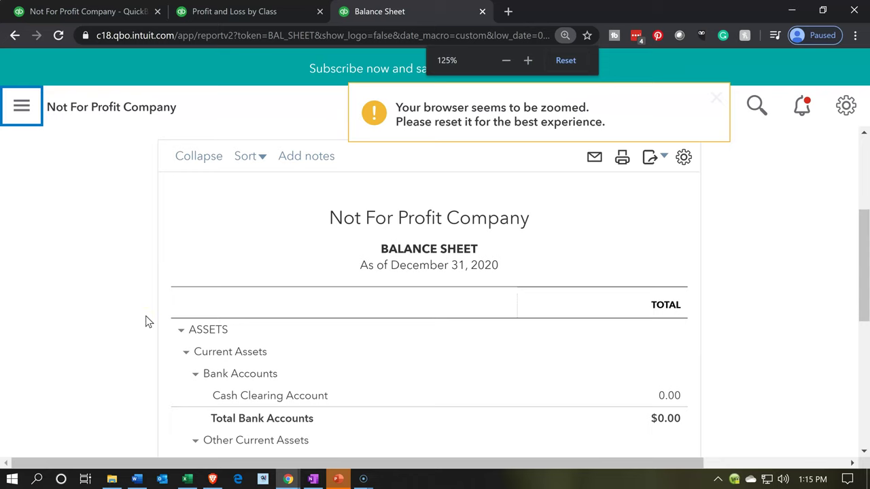
scroll(145, 321, "down", 1)
scroll(145, 322, "down", 1)
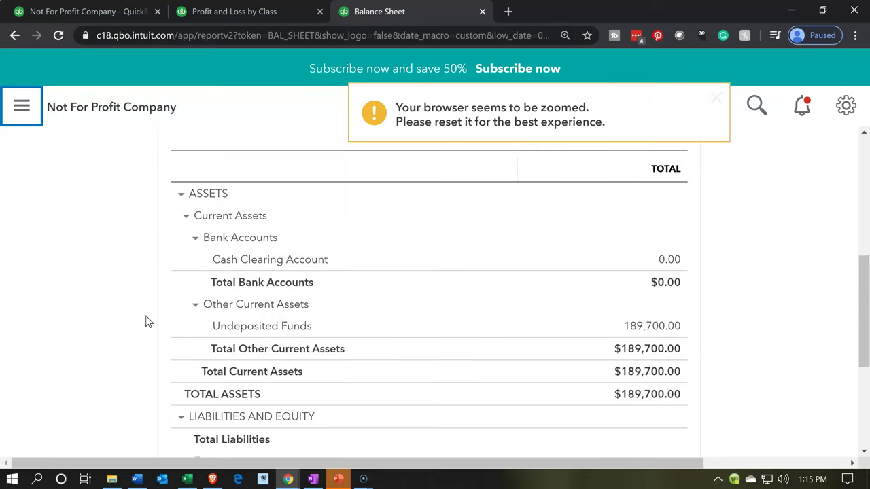
left_click(643, 327)
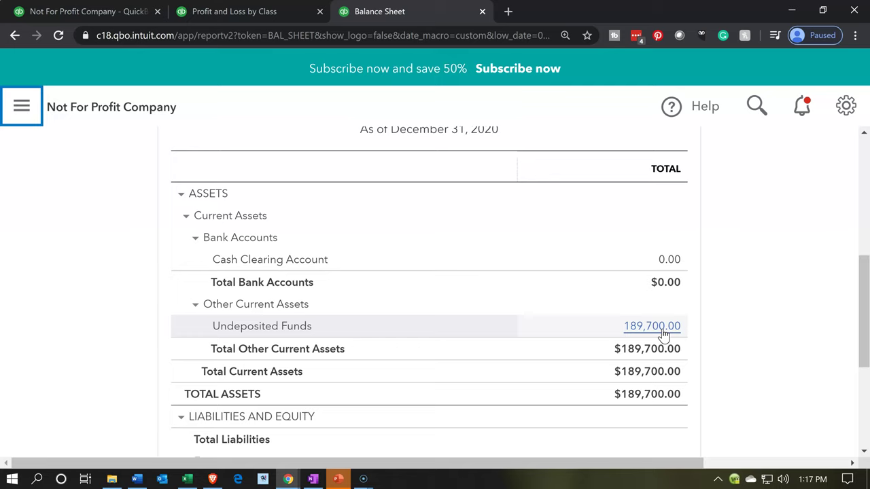
Step: Return to the original Profit and Loss by Class tab and reset the page zoom to 100%
left_click(89, 12)
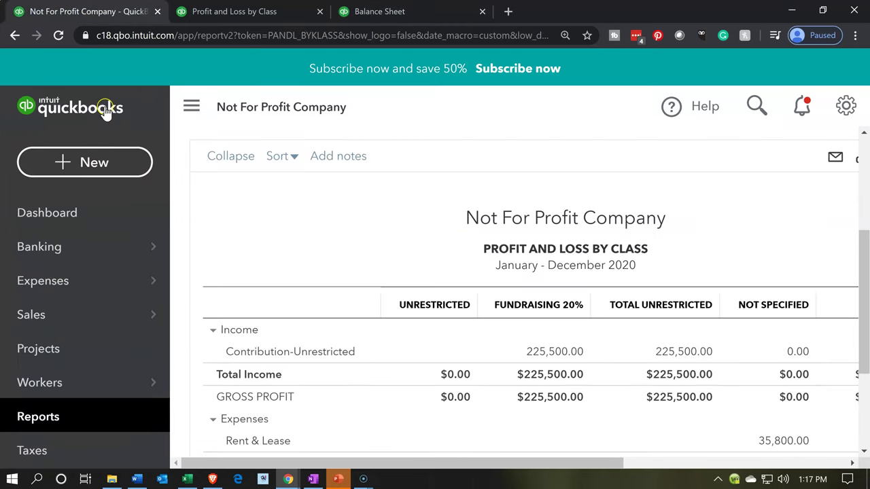
left_click(101, 164)
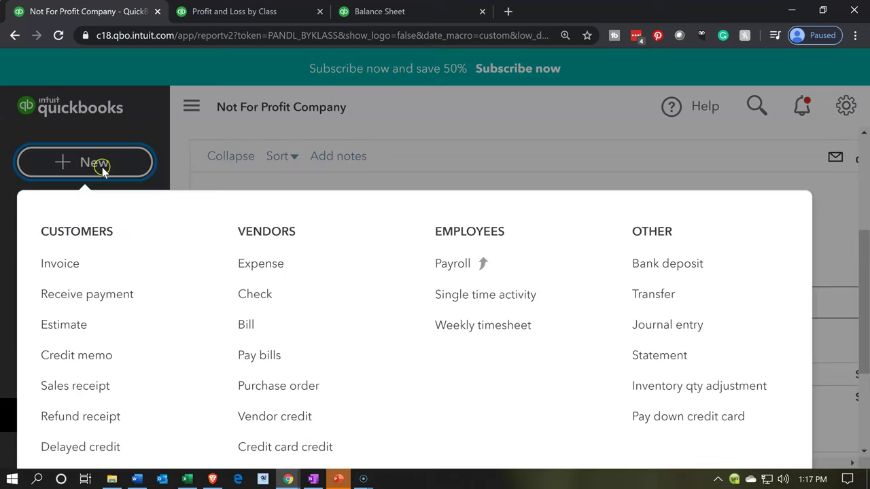
left_click(200, 138)
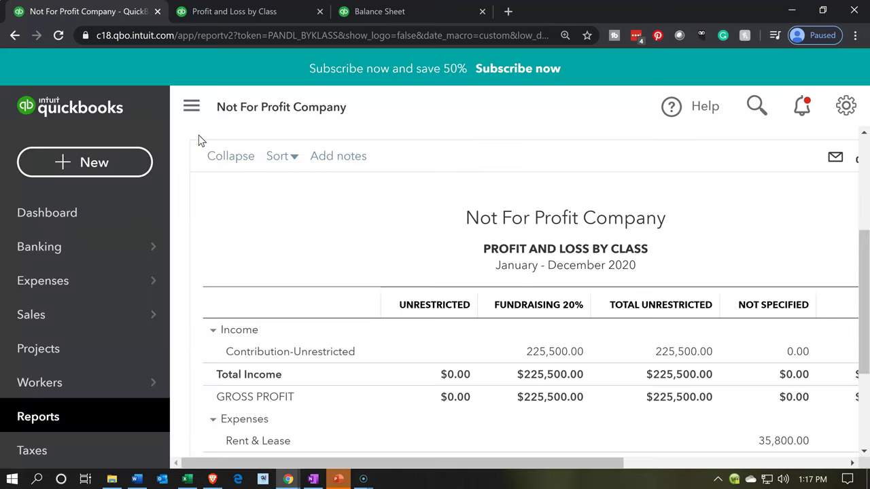
key("ctrl+minus")
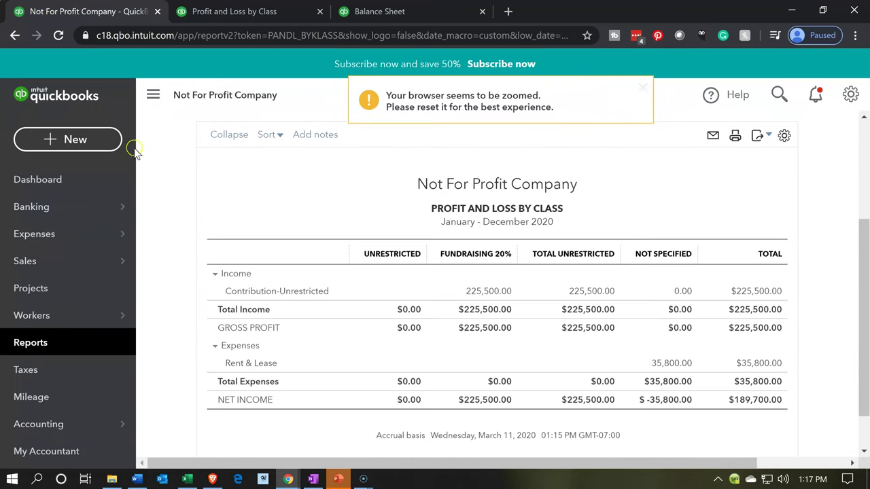
Step: Review the options for creating a new transaction, including Bank deposit, and close the list
left_click(96, 143)
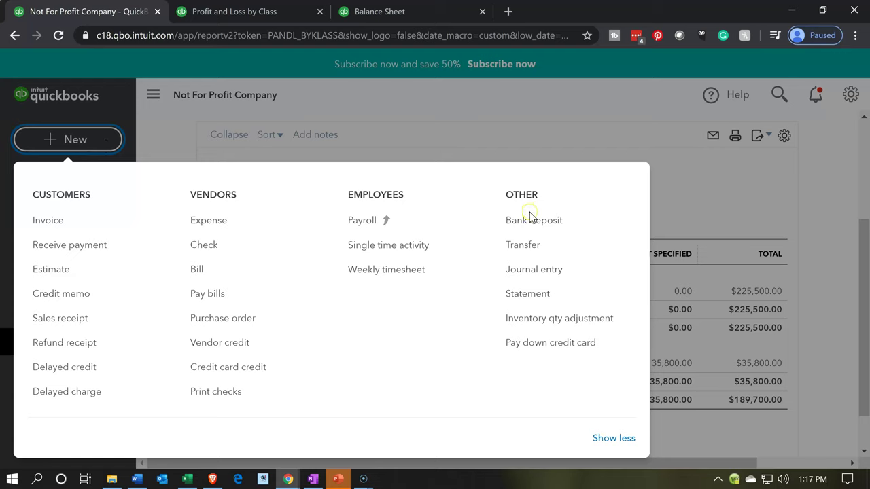
left_click(535, 234)
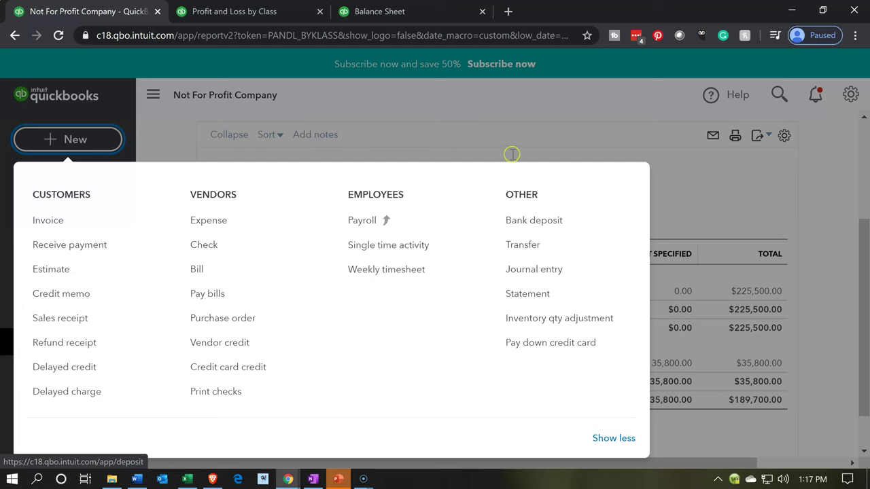
left_click(496, 110)
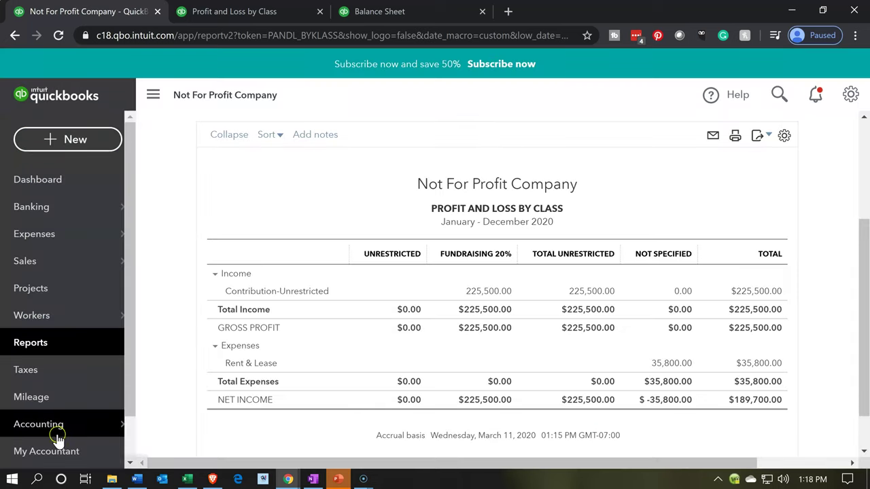
Step: Open the Chart of Accounts and review the existing accounts and their types
mouse_move(56, 440)
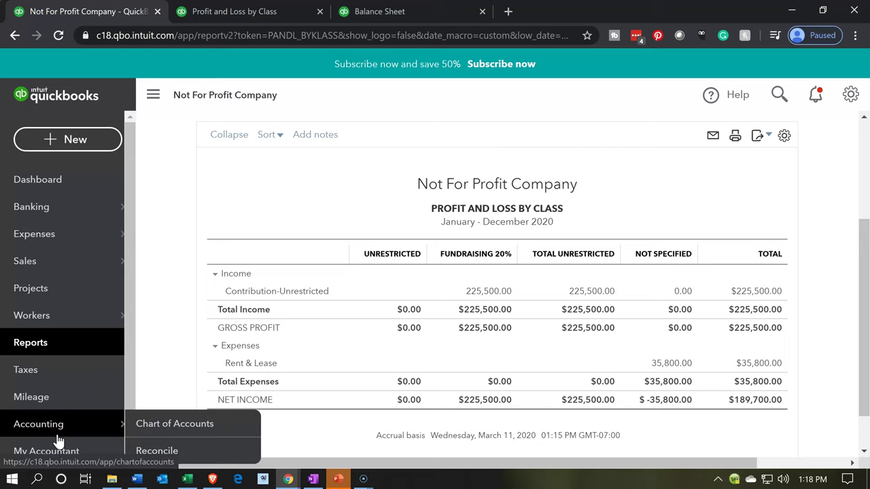
left_click(154, 427)
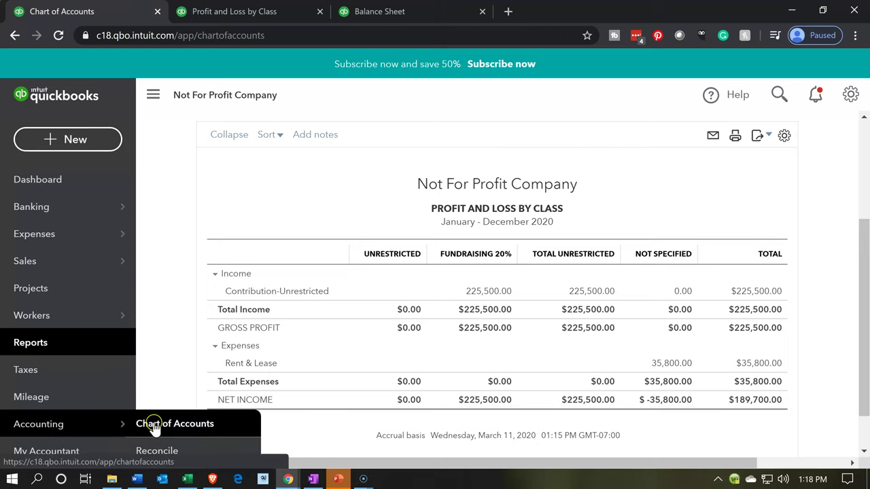
scroll(340, 289, "down", 2)
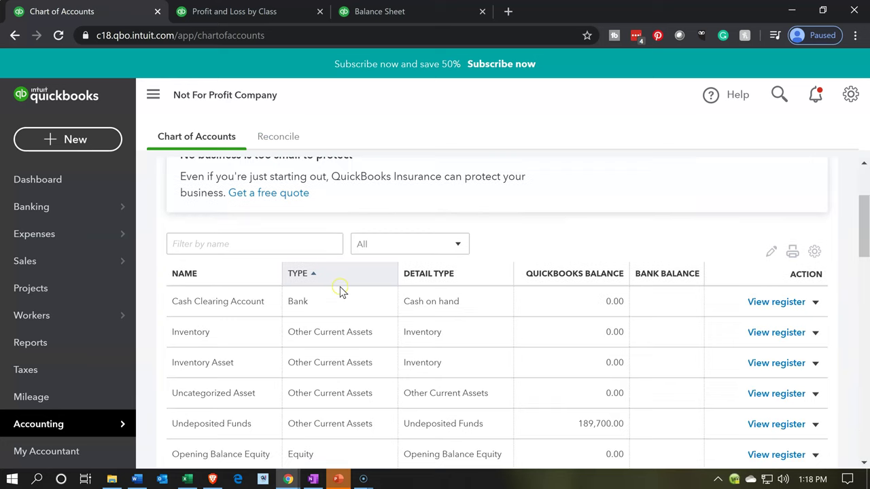
left_click(342, 318)
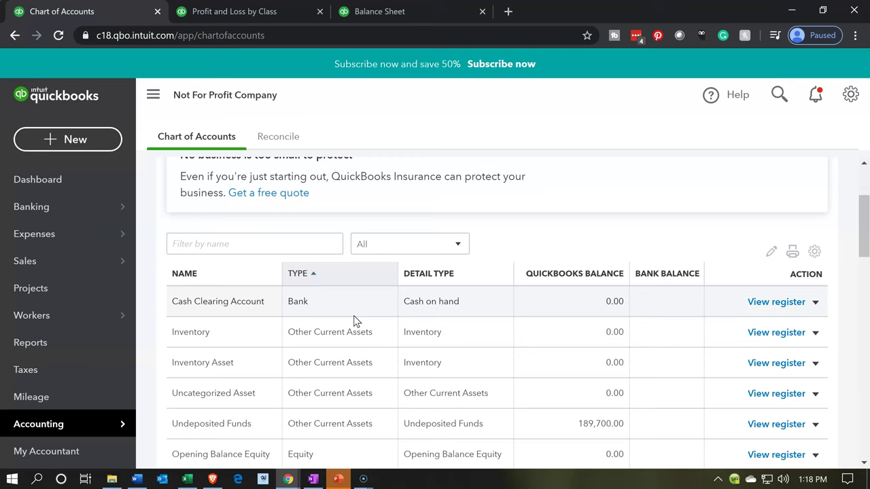
scroll(354, 315, "up", 1)
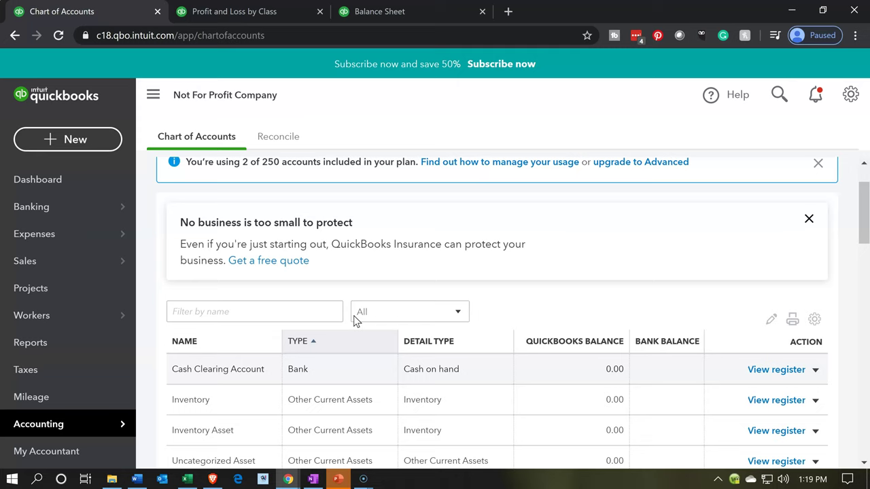
scroll(354, 318, "down", 1)
scroll(353, 317, "up", 2)
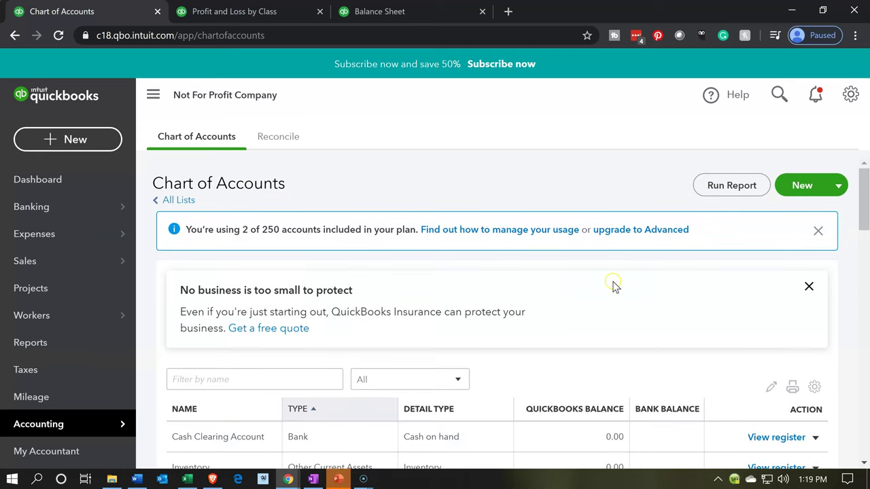
Step: Create a Bank account with detail type Cash on hand, named Checking followed by the account's four-digit number, and save it
left_click(837, 187)
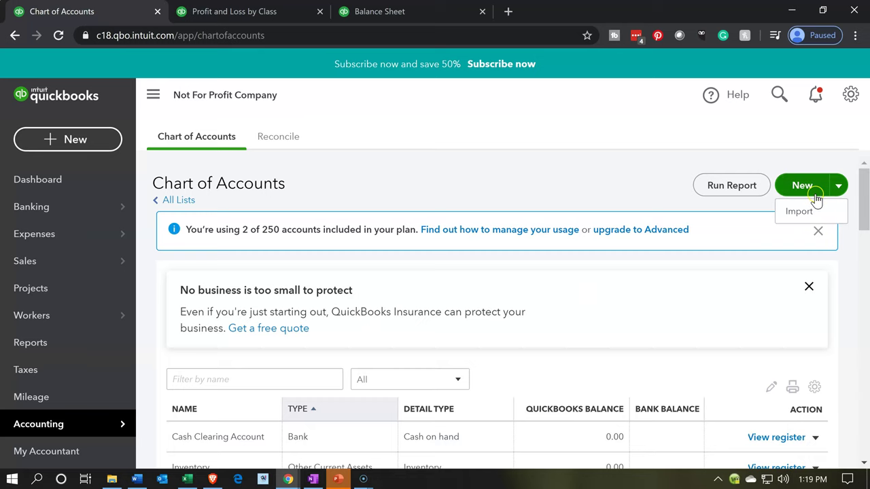
left_click(802, 185)
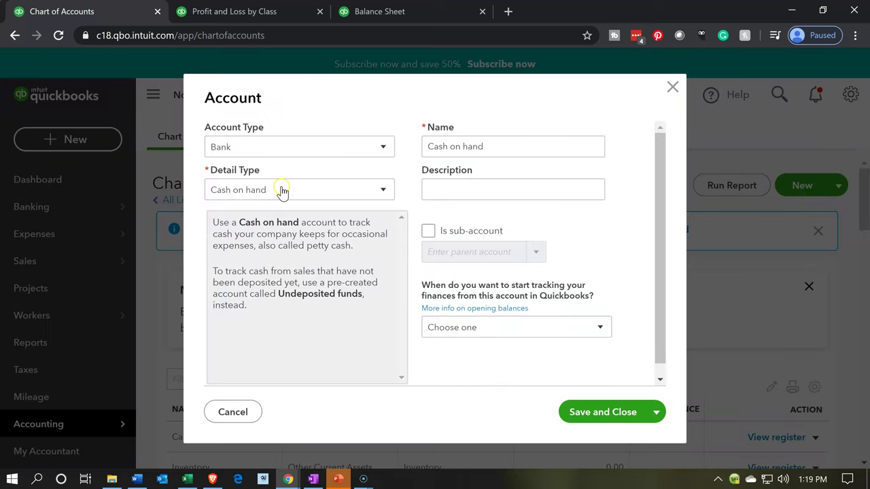
left_click(511, 146)
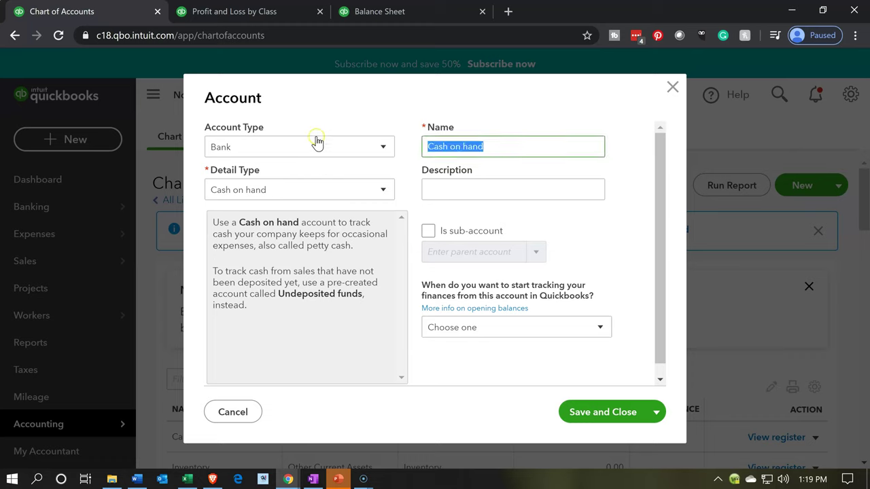
type("Chec")
key("BackSpace")
key("BackSpace")
key("BackSpace")
key("BackSpace")
type("Checking A")
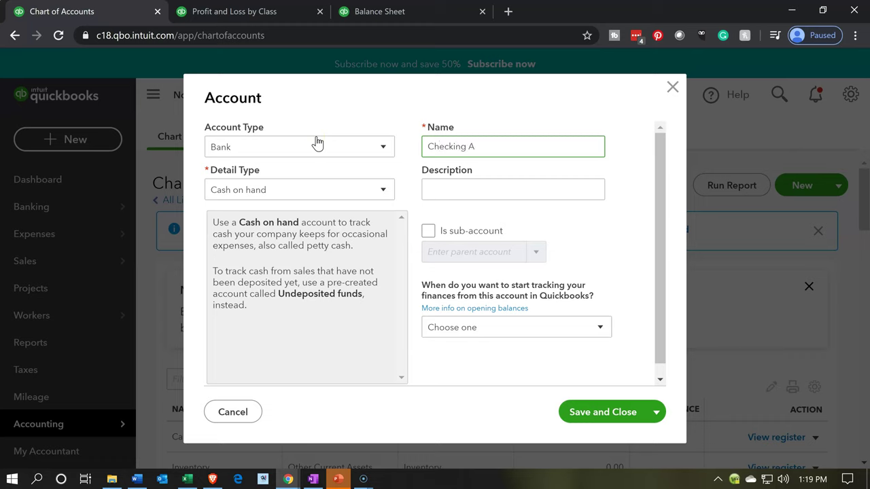
key("BackSpace")
type("3451")
left_click(587, 412)
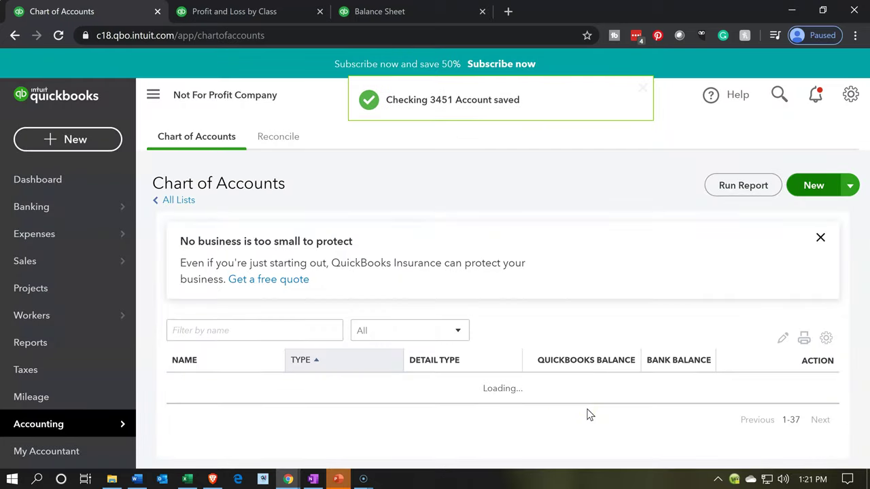
left_click(518, 438)
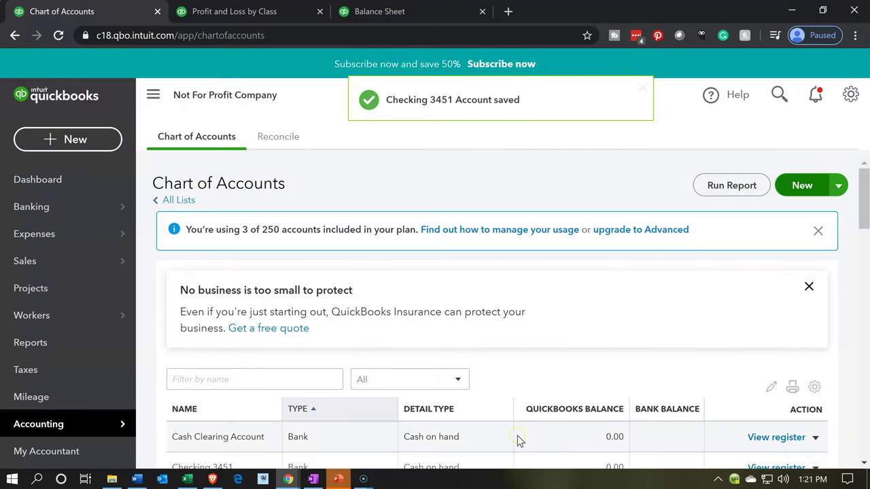
Step: Start a new bank deposit and choose the new checking account as the deposit account
left_click(87, 142)
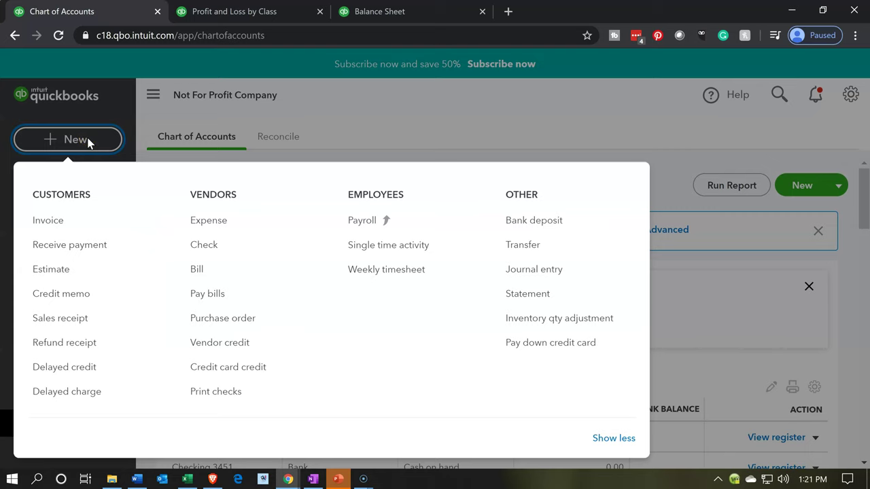
left_click(518, 224)
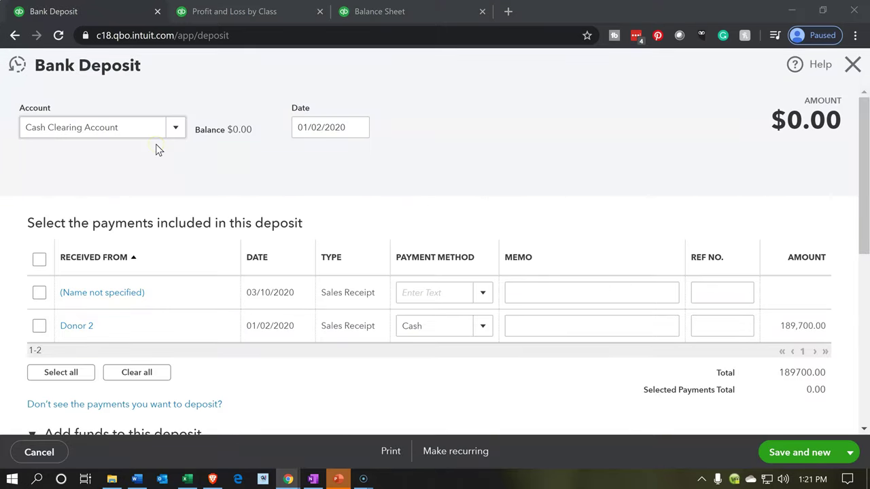
left_click(174, 129)
left_click(174, 129)
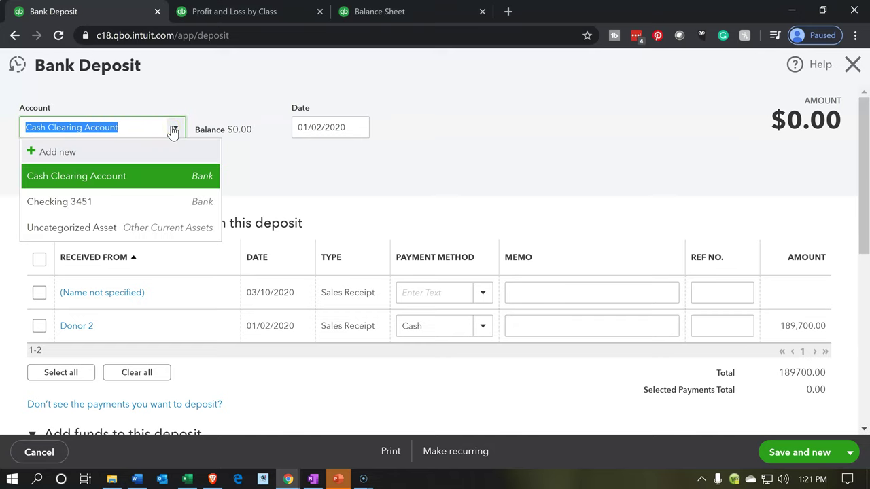
left_click(96, 201)
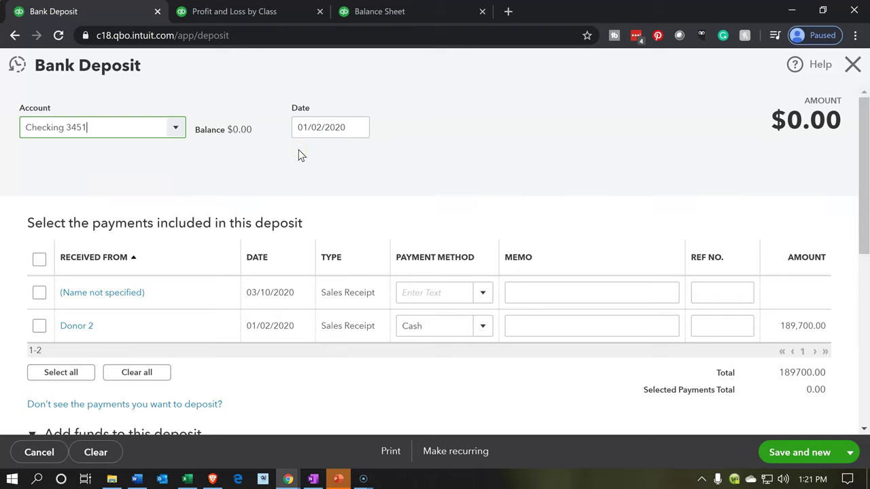
Step: Examine the payments available for this deposit and the section for adding other funds
scroll(298, 151, "down", 1)
left_click(188, 260)
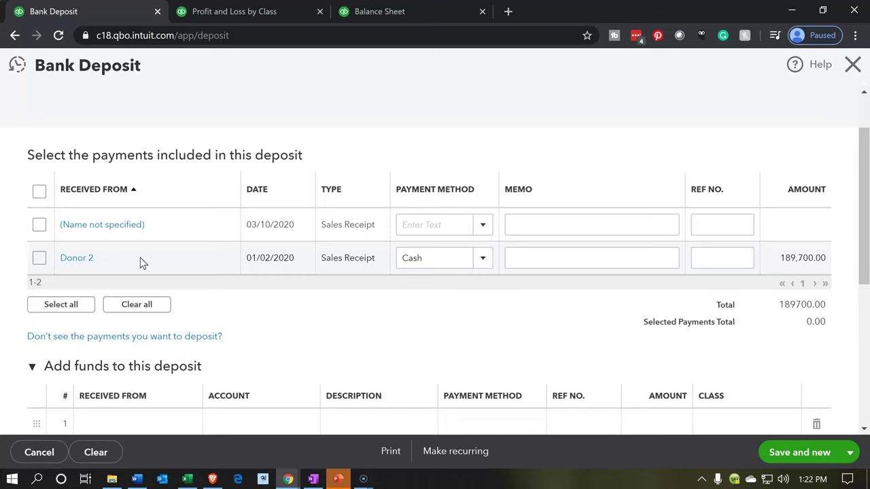
scroll(139, 258, "down", 1)
left_click(138, 338)
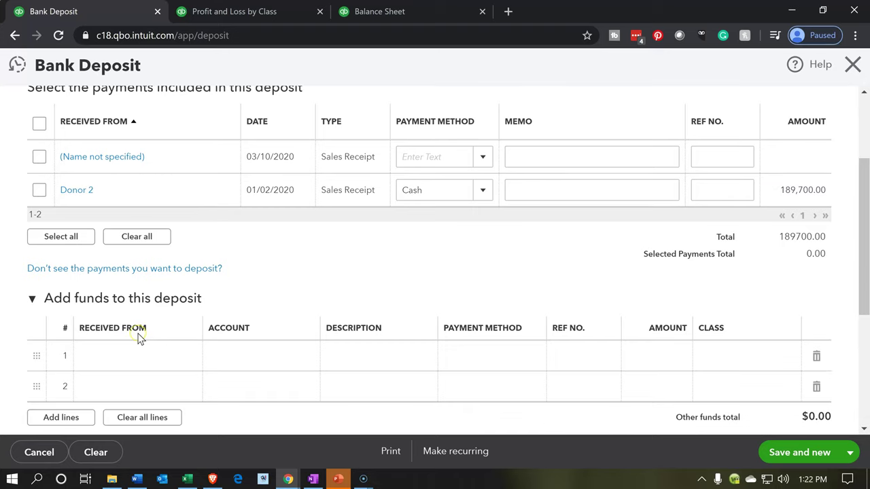
scroll(138, 338, "up", 1)
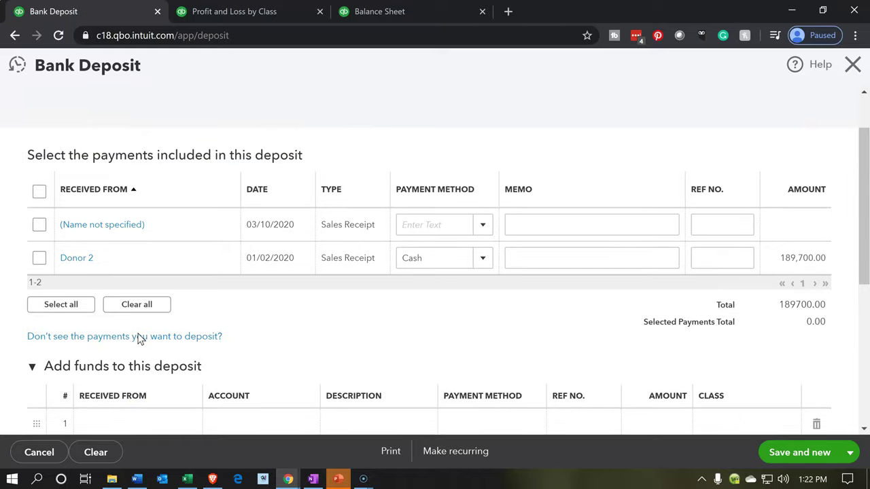
left_click(123, 273)
scroll(111, 194, "down", 1)
scroll(110, 187, "down", 2)
left_click(109, 201)
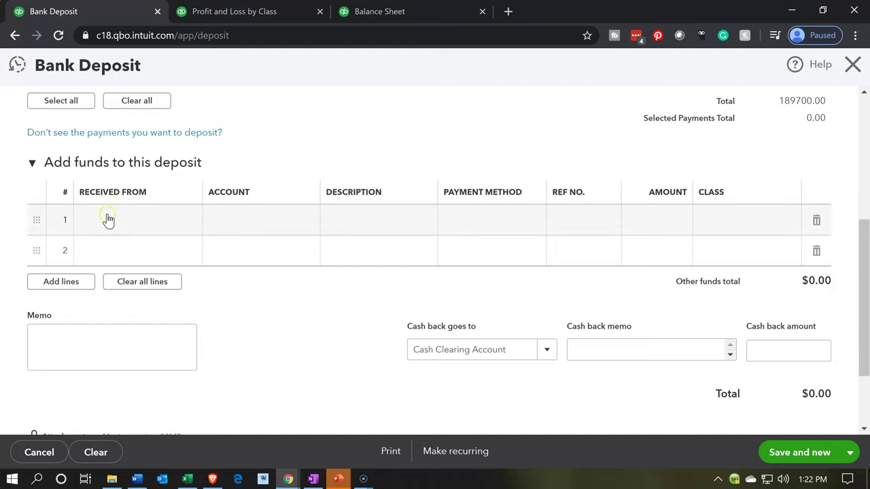
left_click(270, 219)
scroll(269, 219, "up", 5)
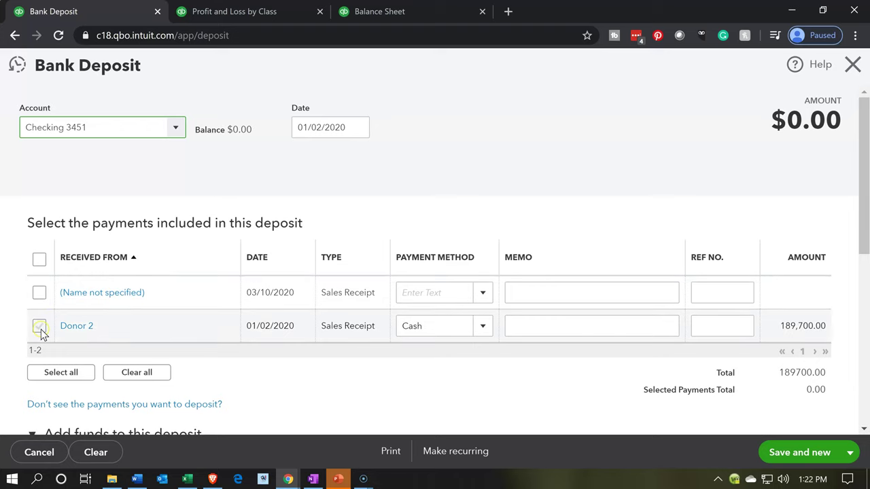
Step: Include both the Donor 2 and the unnamed sales receipts in the deposit, then save and close it
left_click(39, 327)
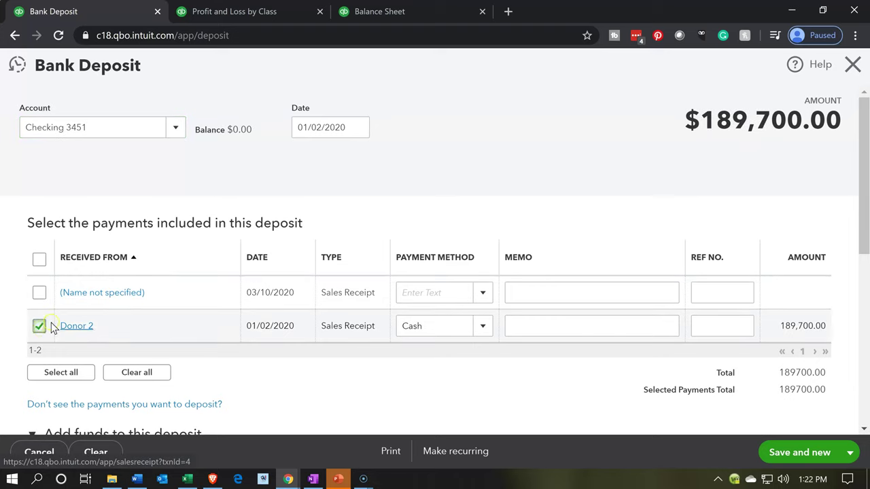
left_click(38, 294)
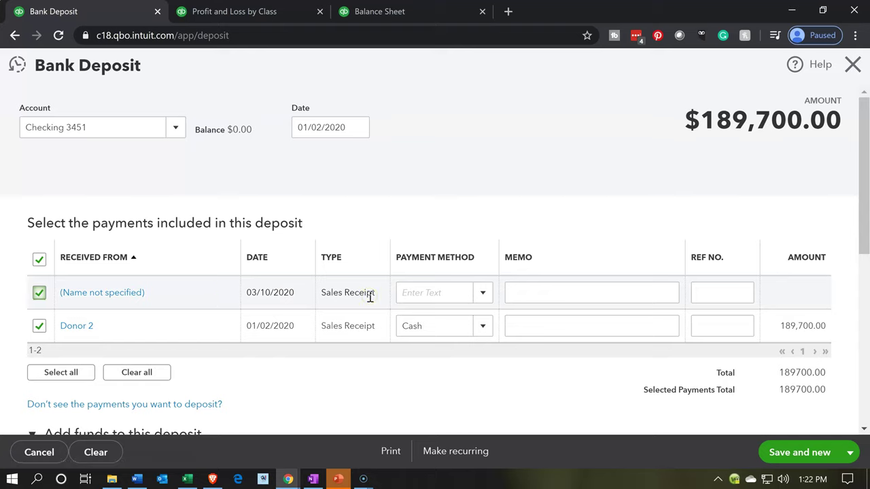
left_click(395, 299)
left_click(837, 409)
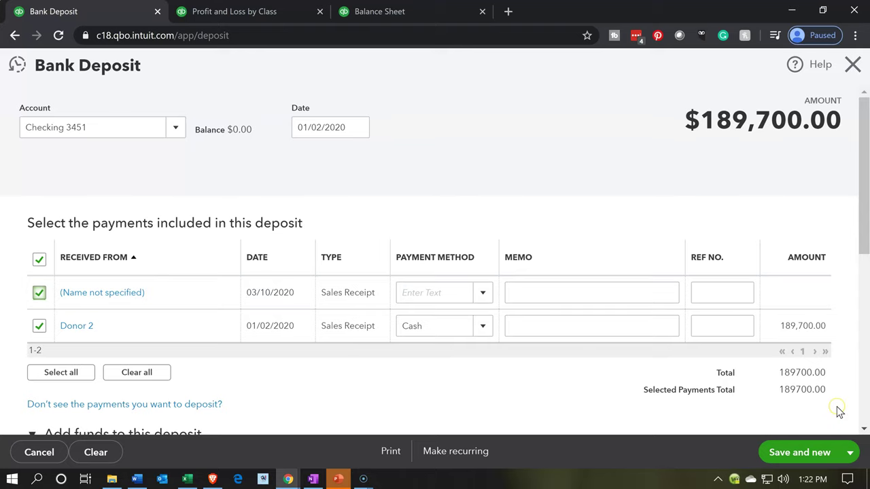
left_click(830, 401)
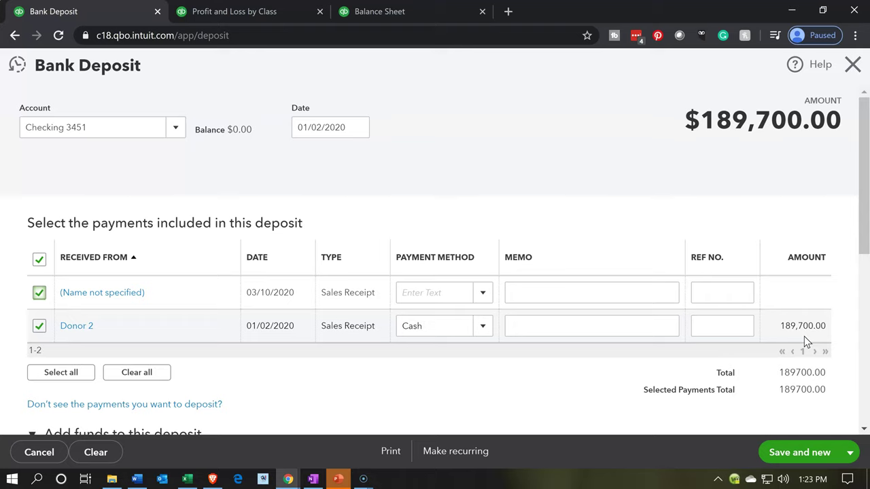
left_click(849, 452)
left_click(782, 429)
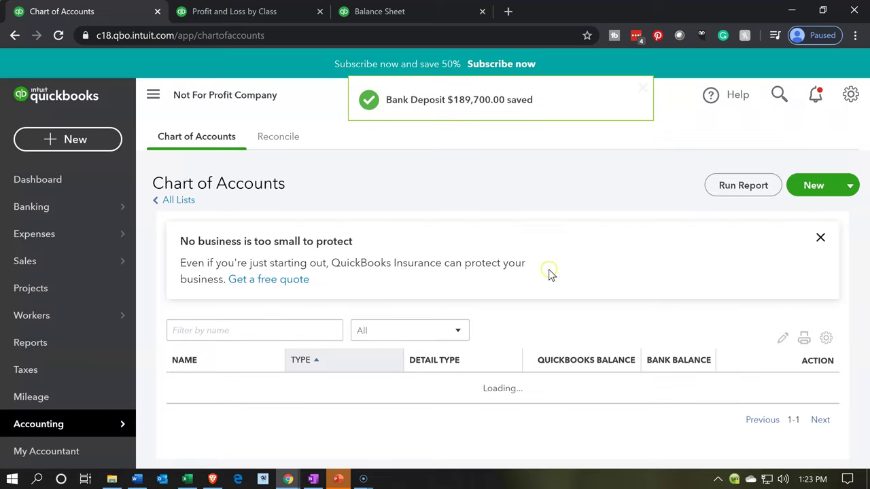
Step: Switch to the Balance Sheet tab and rerun the report
left_click(416, 12)
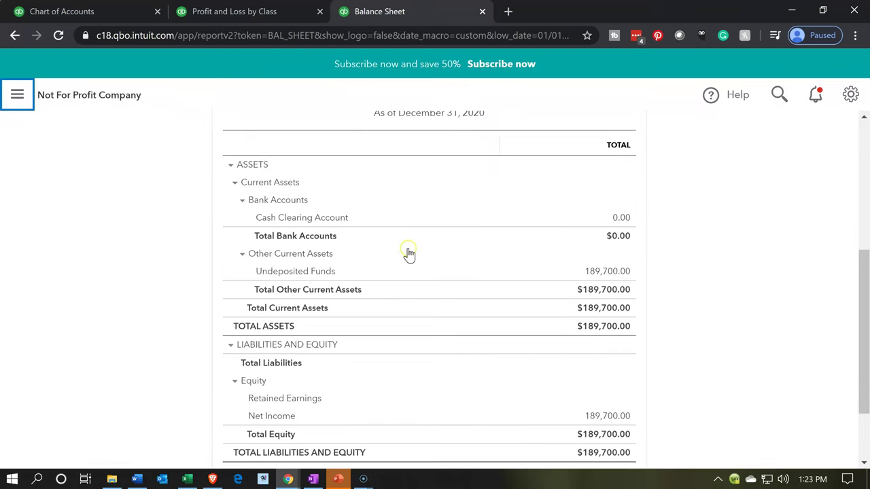
scroll(408, 252, "up", 4)
left_click(617, 236)
scroll(166, 376, "down", 2)
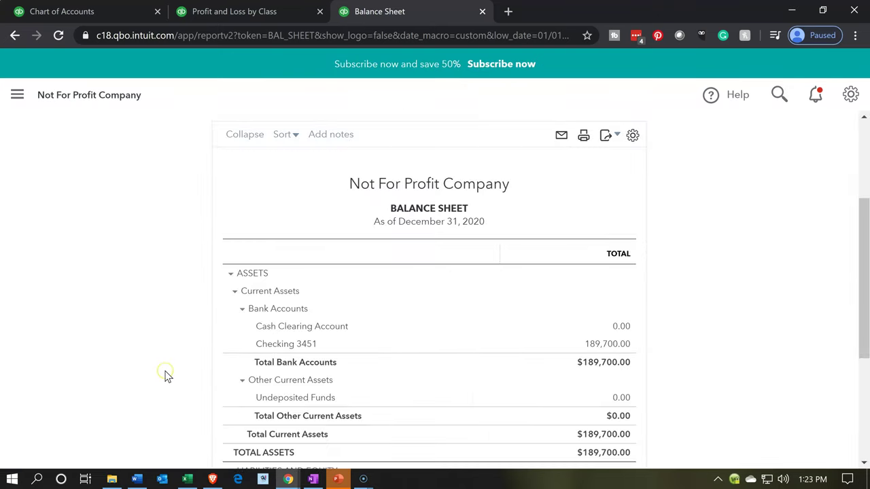
Step: Enlarge the page by two zoom levels and examine the bank accounts and Undeposited Funds on the balance sheet
key("ctrl+plus")
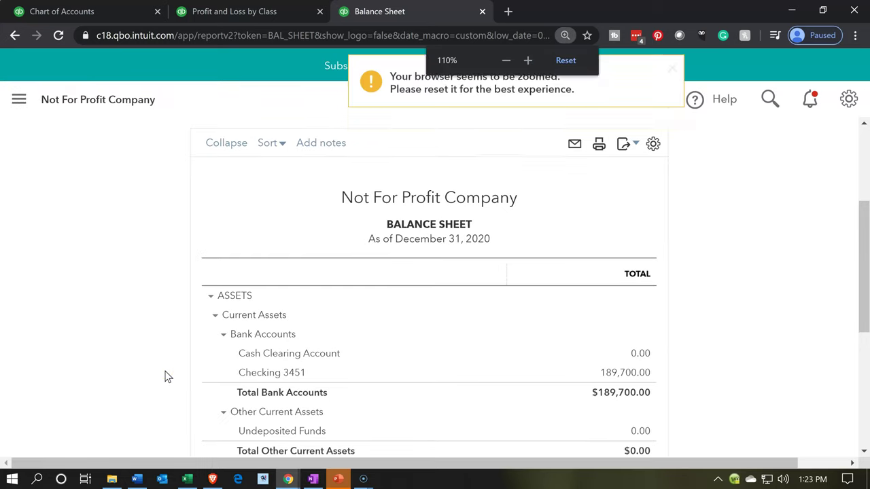
key("ctrl+plus")
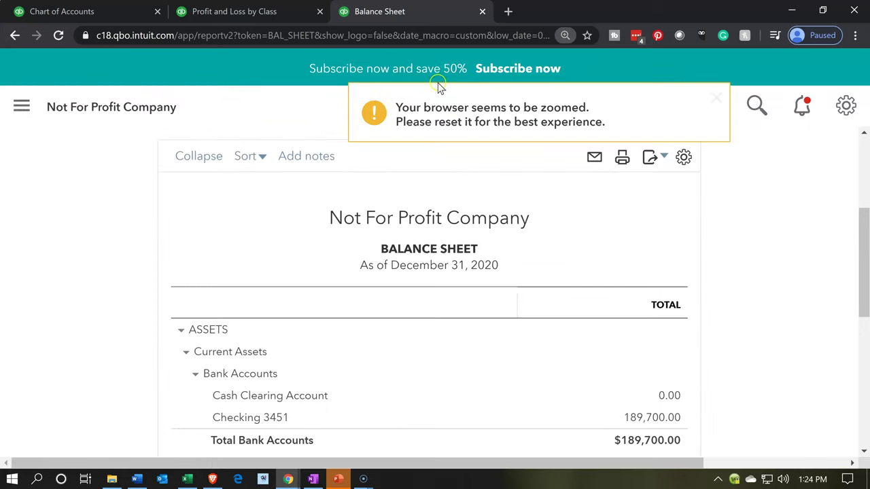
scroll(270, 369, "down", 1)
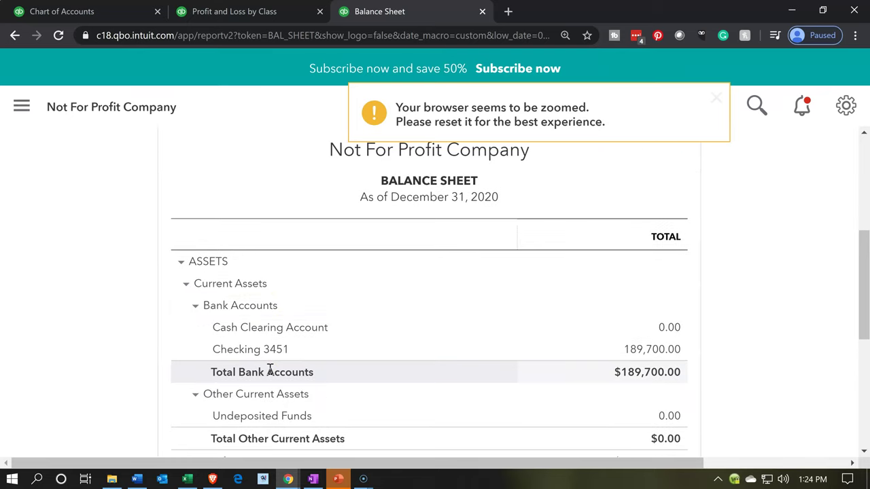
scroll(270, 345, "down", 1)
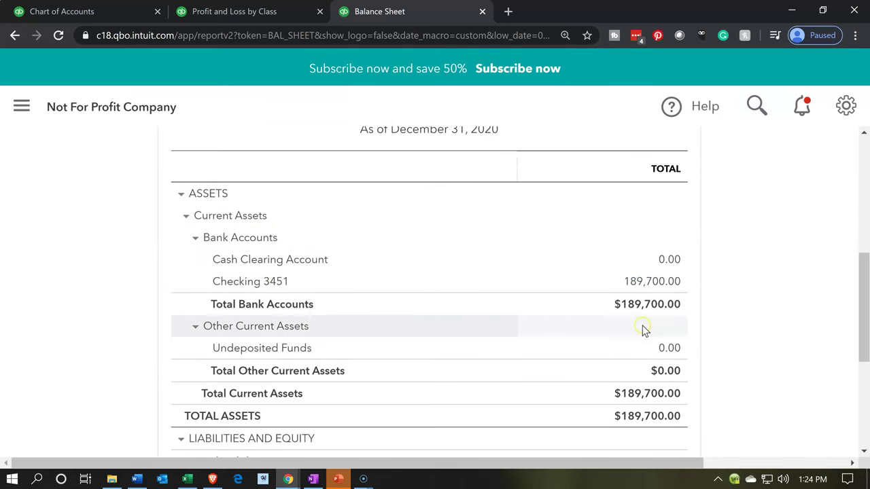
Step: Open the transaction report behind the Undeposited Funds balance and view its entries
left_click(644, 350)
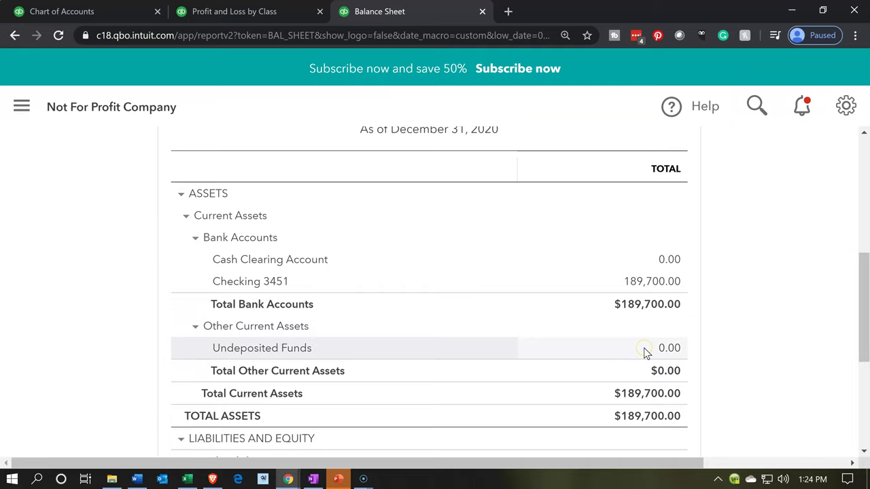
left_click(666, 349)
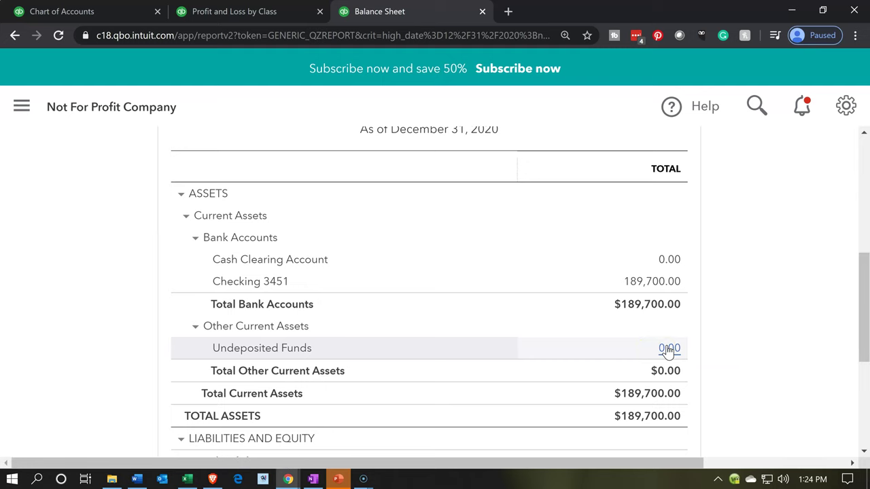
scroll(668, 351, "down", 1)
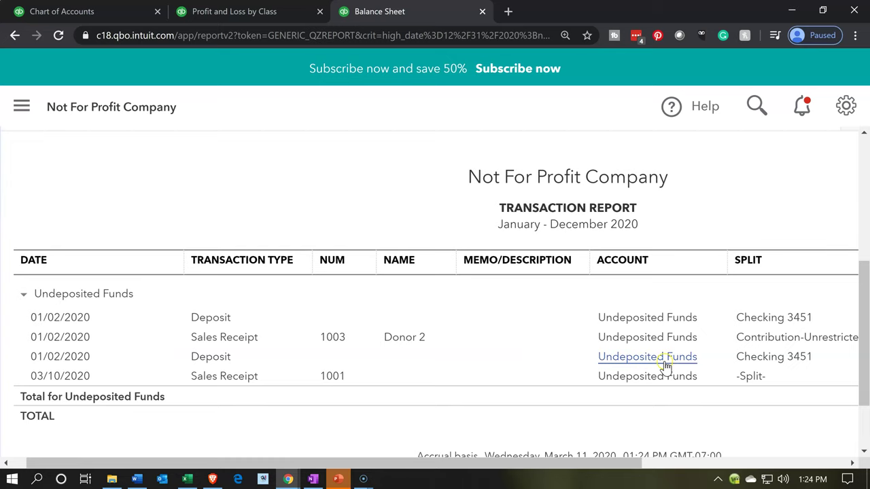
Step: Finish viewing the Undeposited Funds transaction report, return to the balance sheet summary and review its current assets
left_click_drag(627, 462, 443, 439)
scroll(136, 348, "up", 5)
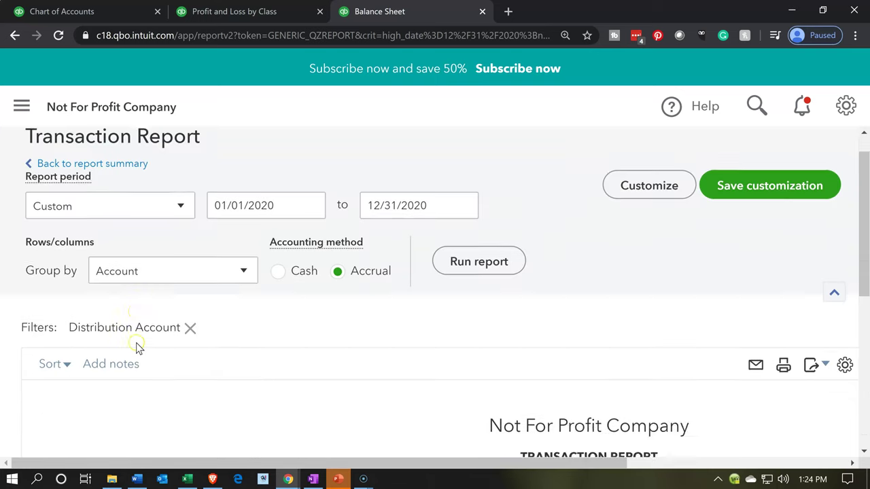
scroll(136, 343, "up", 1)
left_click(122, 195)
scroll(187, 250, "down", 5)
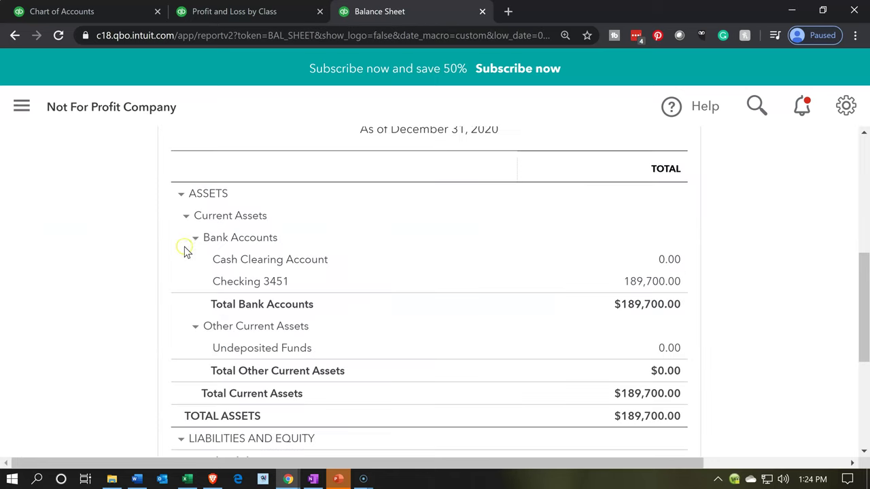
scroll(214, 297, "up", 5)
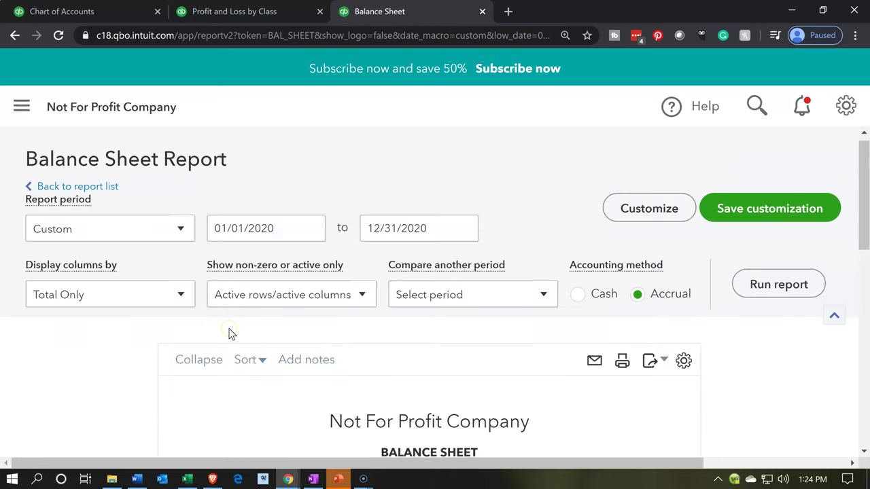
Step: Set the balance sheet to show only non-zero rows and non-zero columns, and run the report
scroll(229, 334, "down", 1)
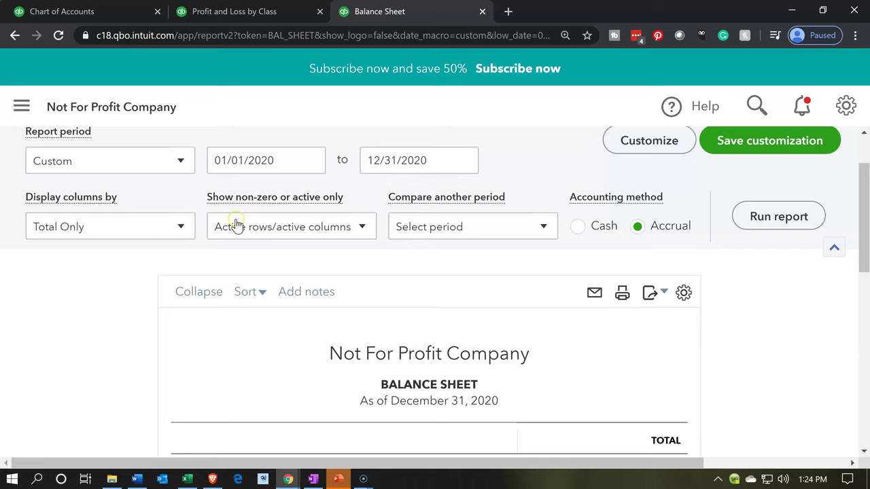
left_click(332, 228)
left_click(300, 297)
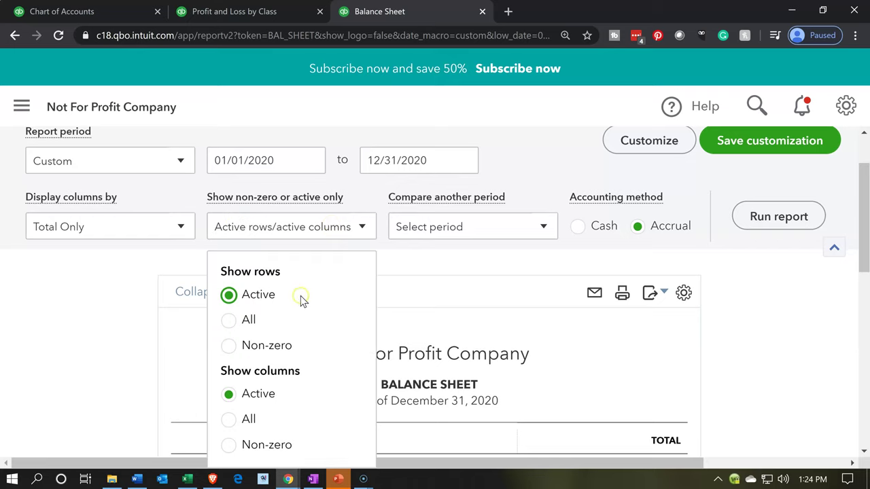
left_click(285, 304)
left_click(230, 346)
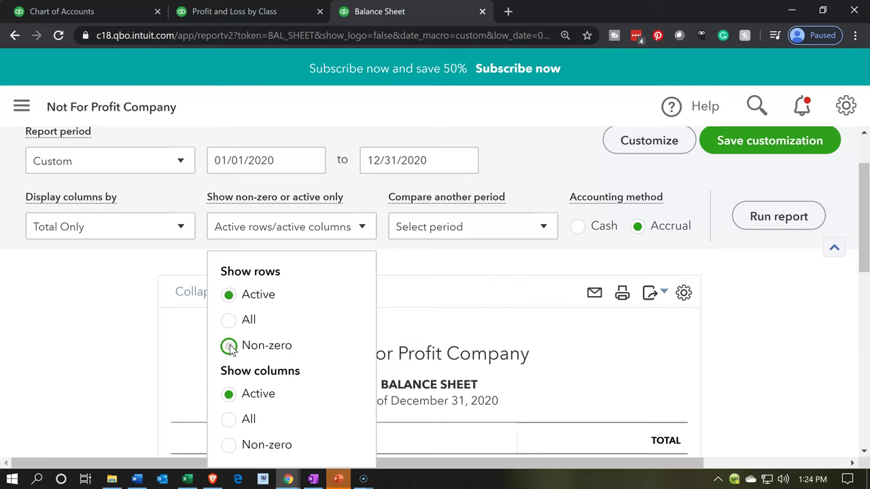
left_click(806, 212)
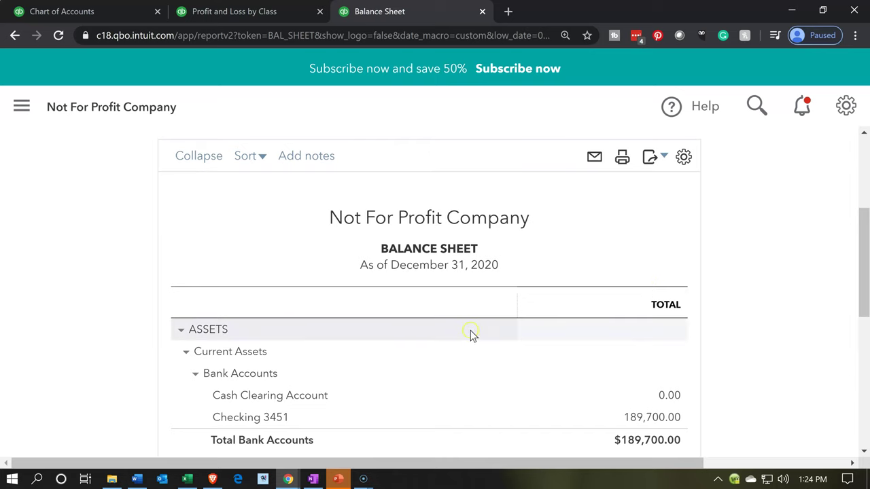
scroll(470, 336, "down", 2)
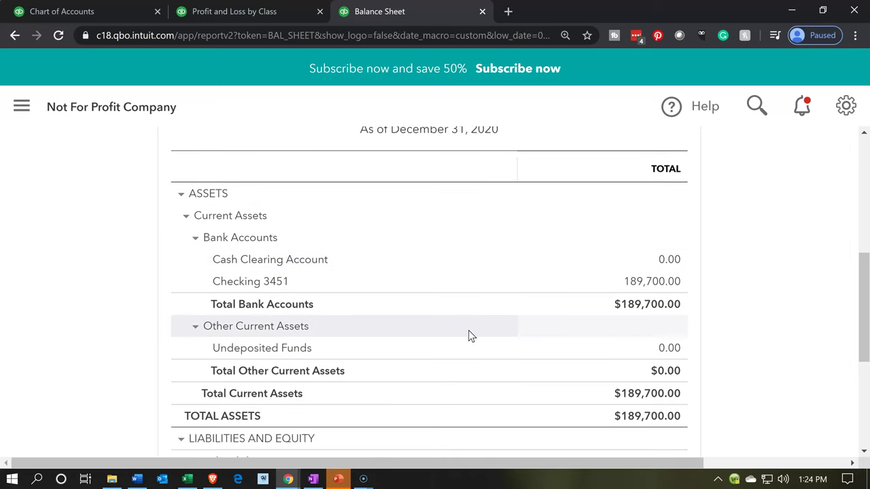
scroll(468, 335, "up", 5)
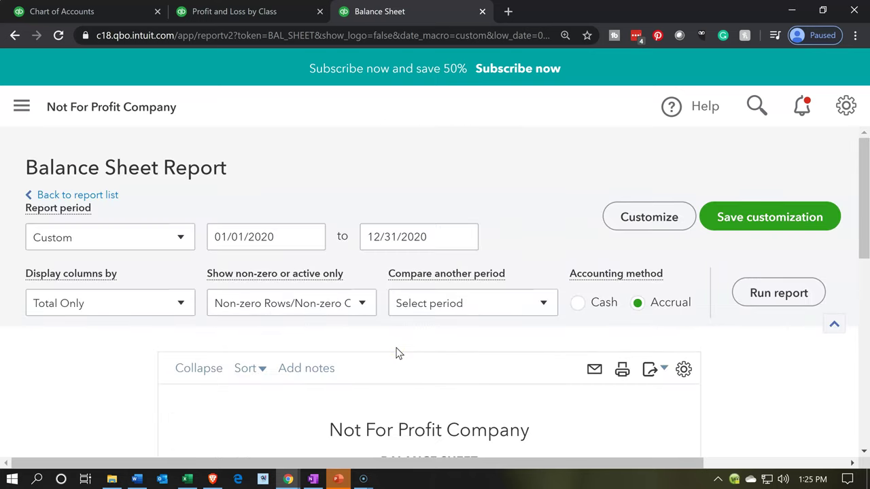
Step: Check the non-zero row and column settings, rerun the balance sheet and examine its assets and equity
scroll(380, 333, "down", 1)
left_click(364, 237)
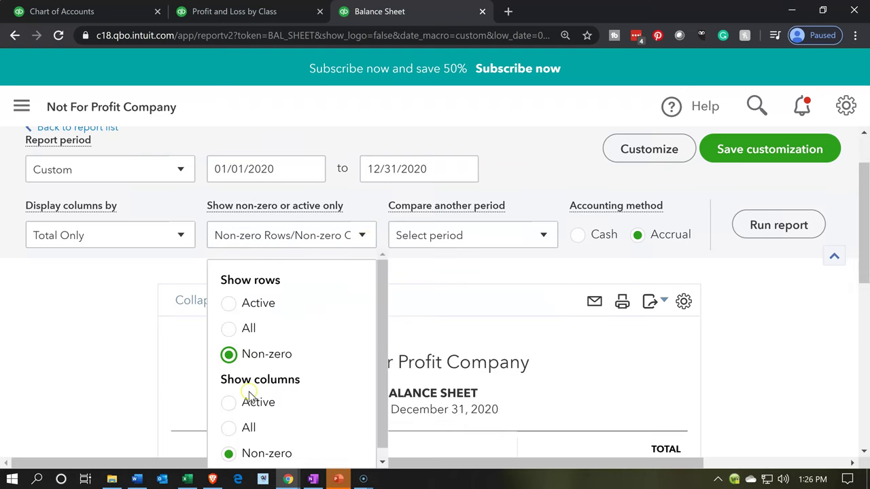
scroll(250, 398, "down", 1)
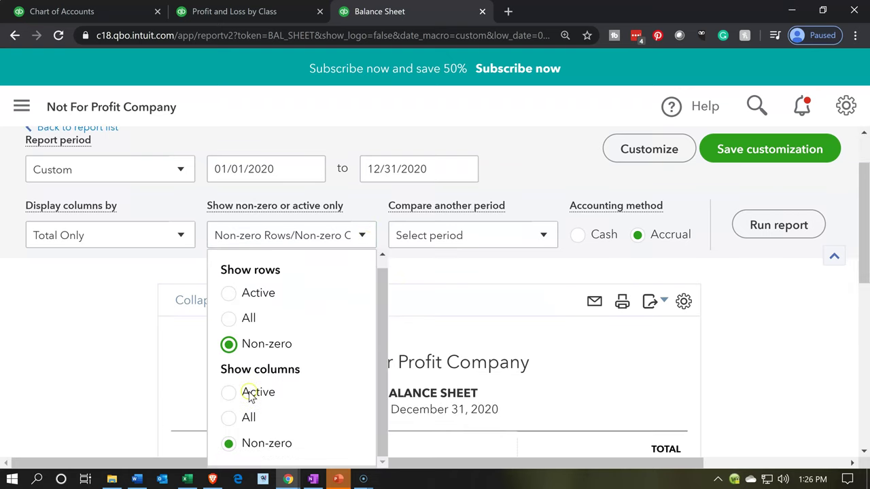
left_click(114, 365)
left_click(757, 224)
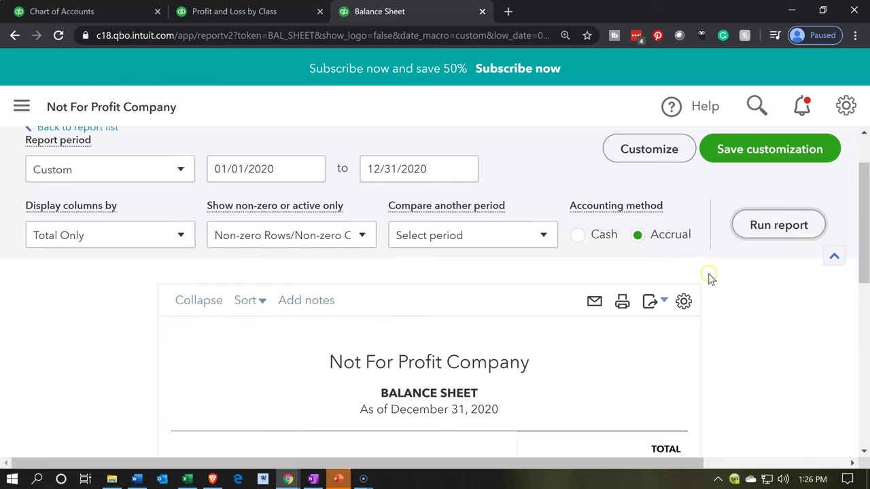
scroll(666, 286, "down", 3)
scroll(607, 301, "down", 3)
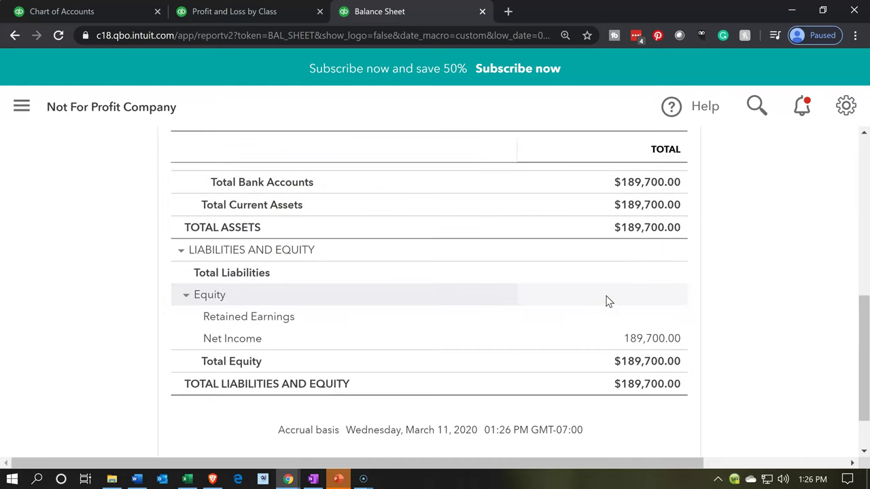
scroll(607, 301, "up", 3)
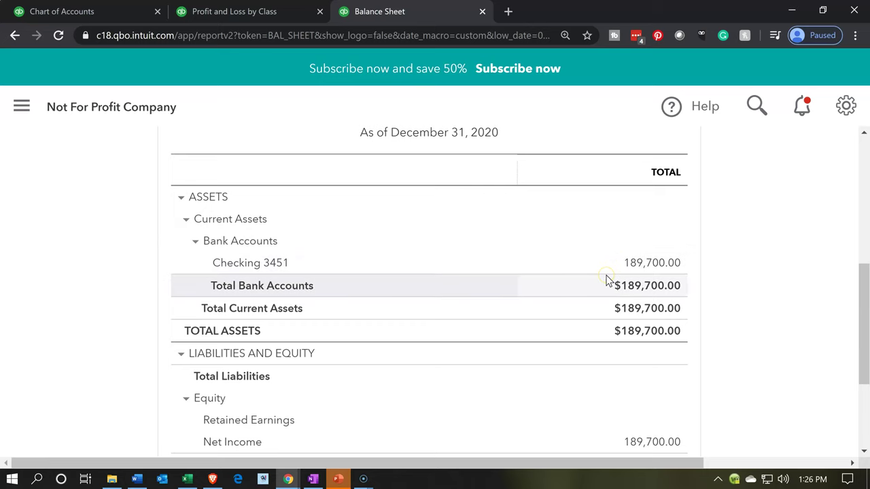
scroll(607, 281, "down", 3)
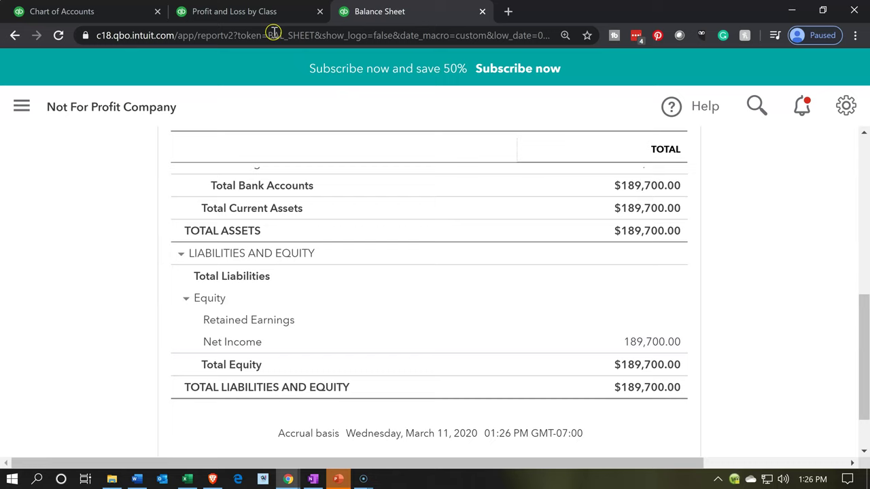
Step: Collapse the navigation menu on the Profit and Loss by Class report and compare its net income with the Balance Sheet
left_click(248, 14)
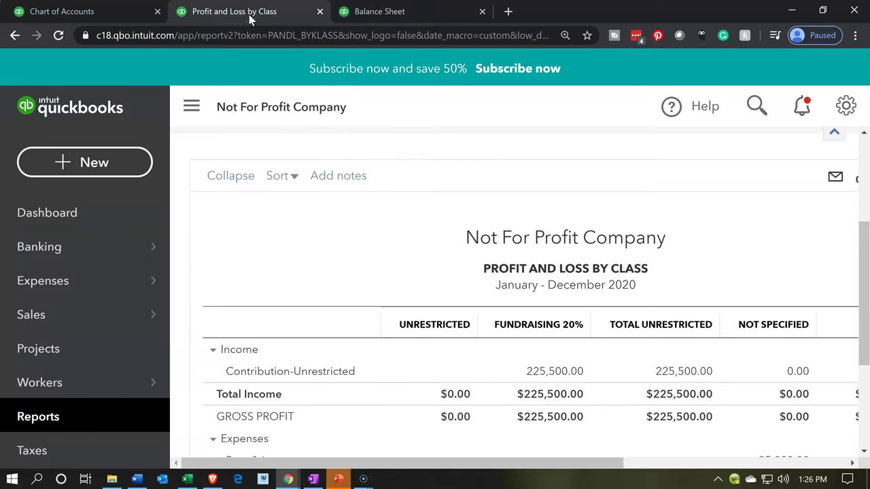
left_click(193, 111)
scroll(504, 269, "down", 2)
scroll(505, 269, "down", 1)
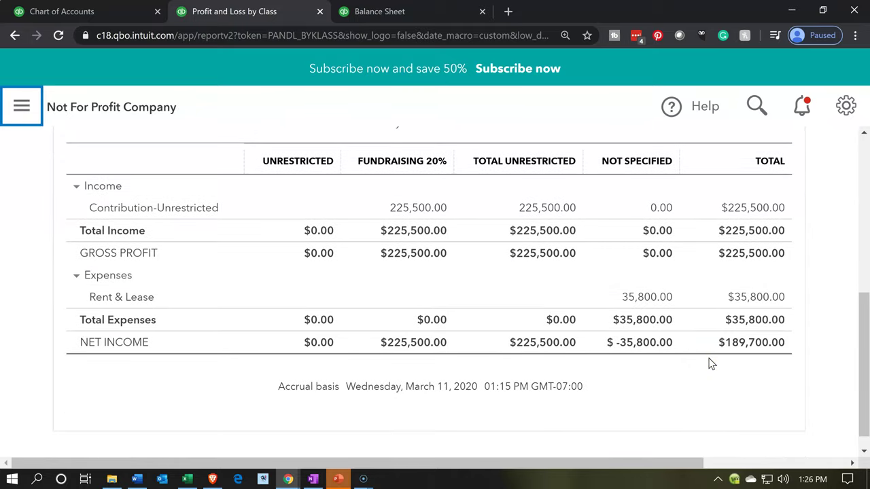
left_click(434, 23)
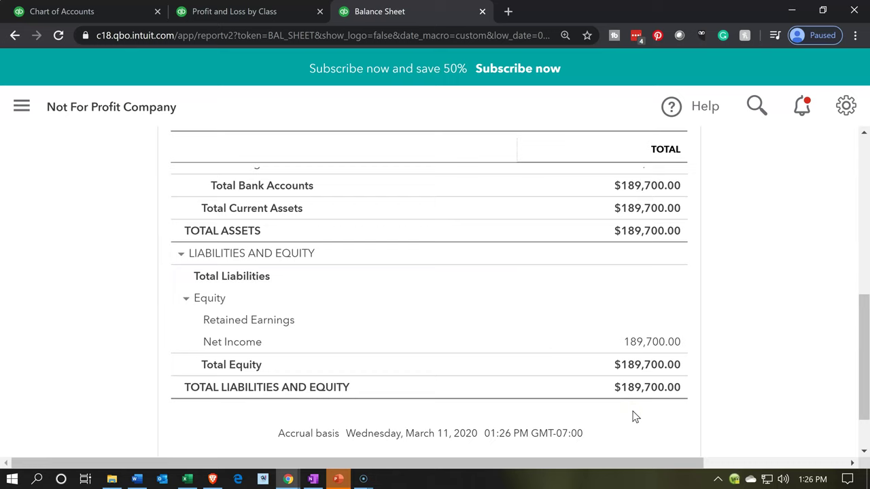
scroll(633, 416, "up", 2)
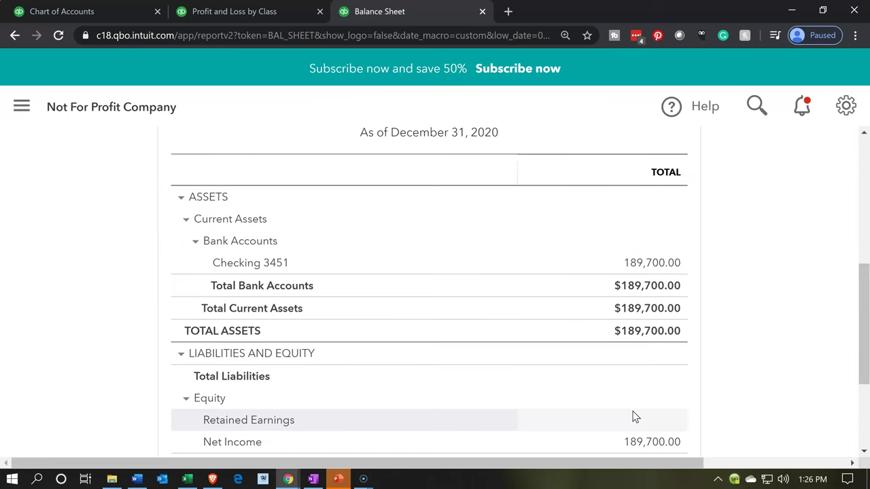